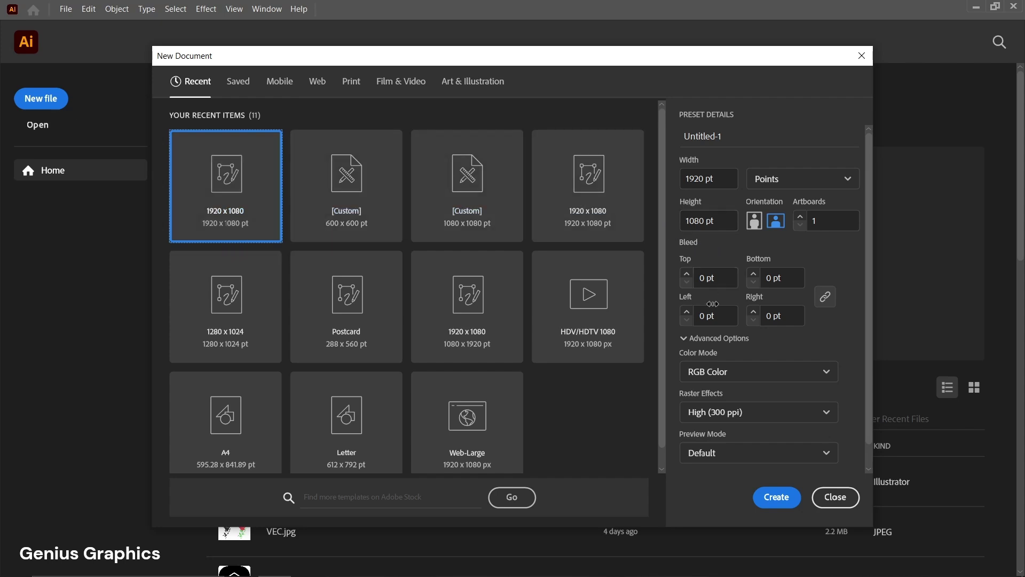
# - Create a new blank 1920 x 1080 pt RGB document from the preset
pyautogui.click(762, 494)
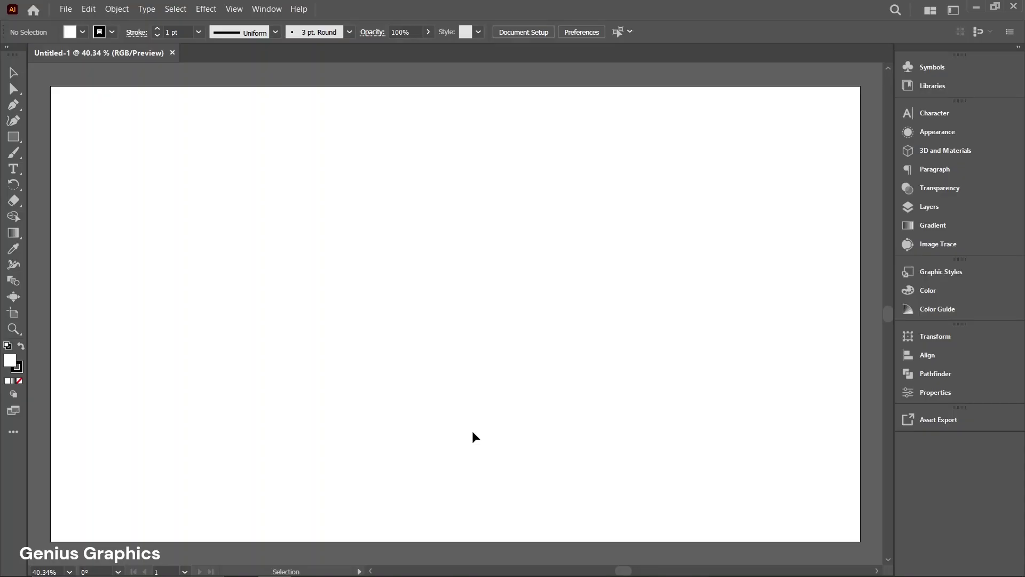
# - Place Lorem ipsum placeholder text, scale it up to fill the artboard, and shift it left
pyautogui.click(17, 172)
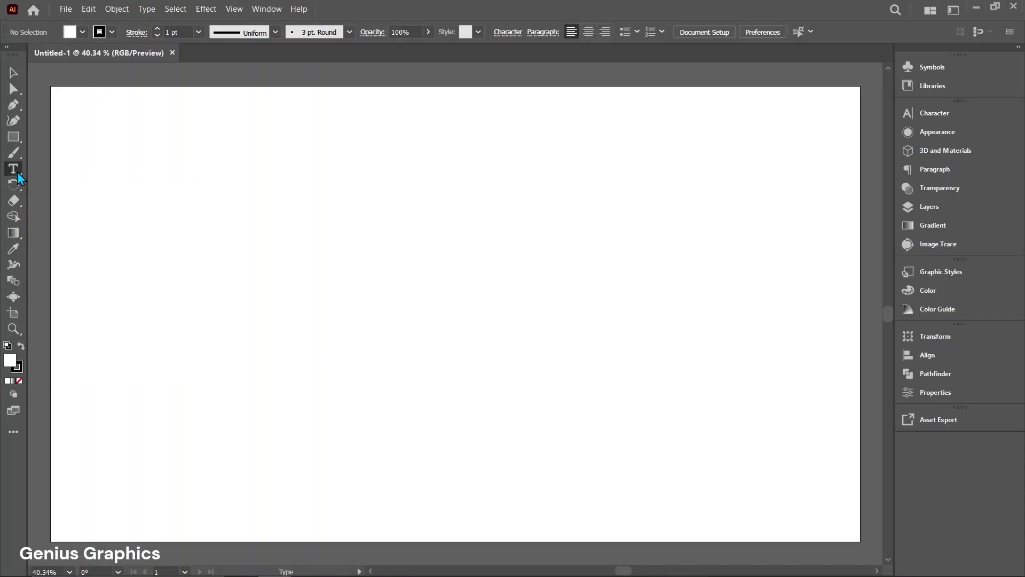
pyautogui.moveTo(216, 256); pyautogui.dragTo(216, 256)
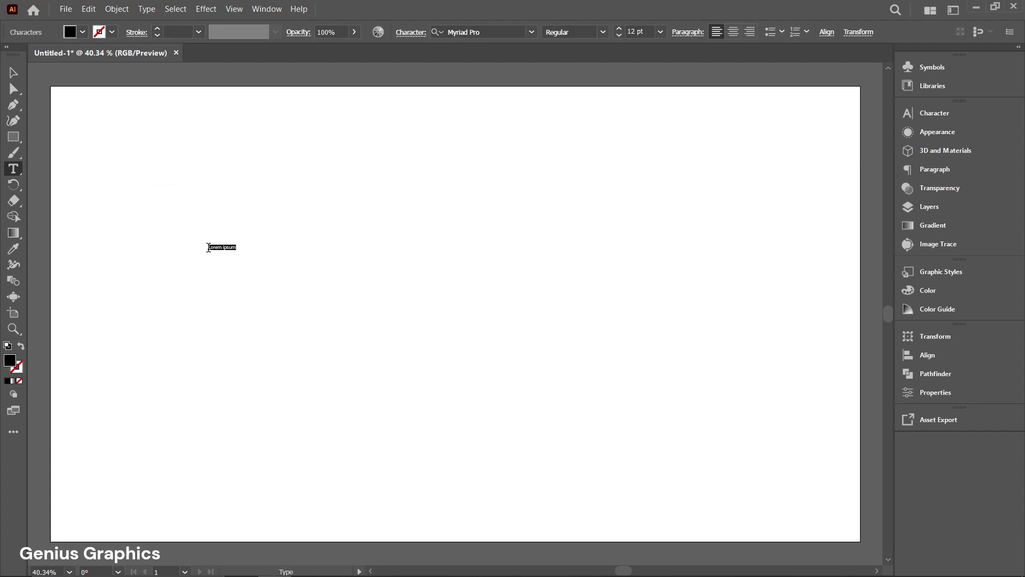
pyautogui.click(14, 75)
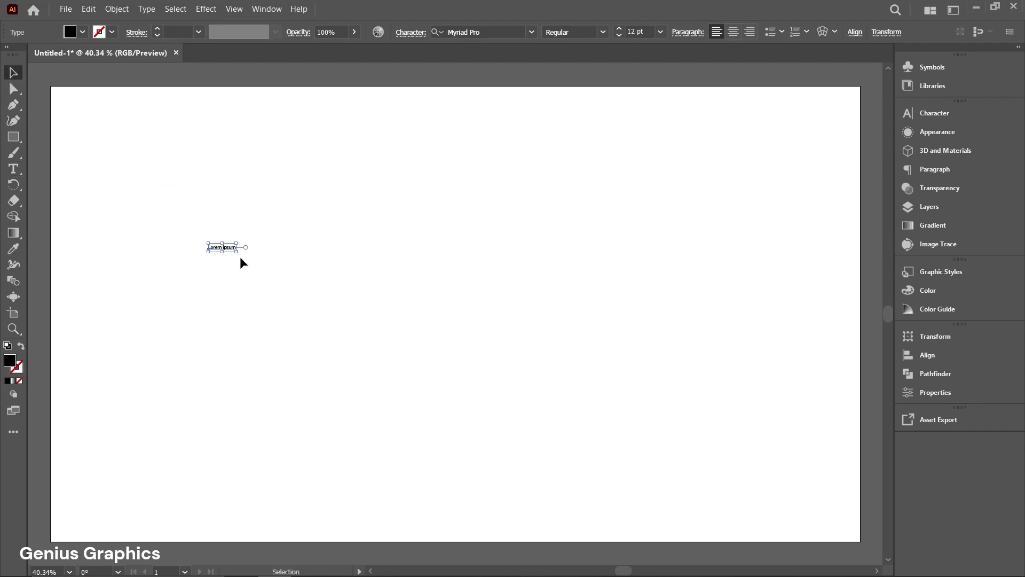
pyautogui.moveTo(239, 249); pyautogui.dragTo(833, 429)
pyautogui.moveTo(559, 320); pyautogui.dragTo(497, 321)
# - Set the text font to Kelsi 1 fill and replace it with 'Genius'
pyautogui.doubleClick(463, 308)
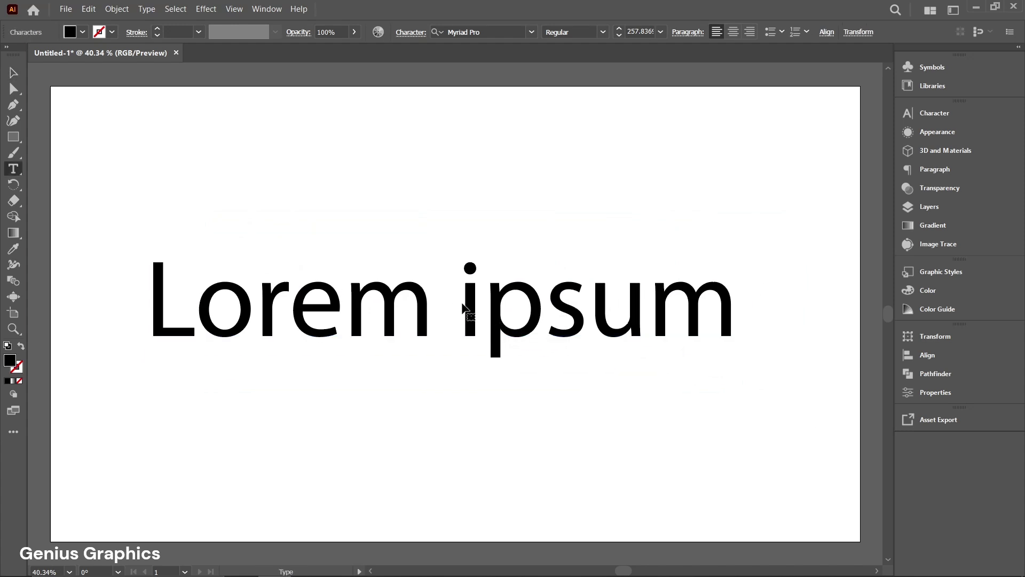
pyautogui.doubleClick(465, 298)
pyautogui.hotkey('ctrl', 'a')
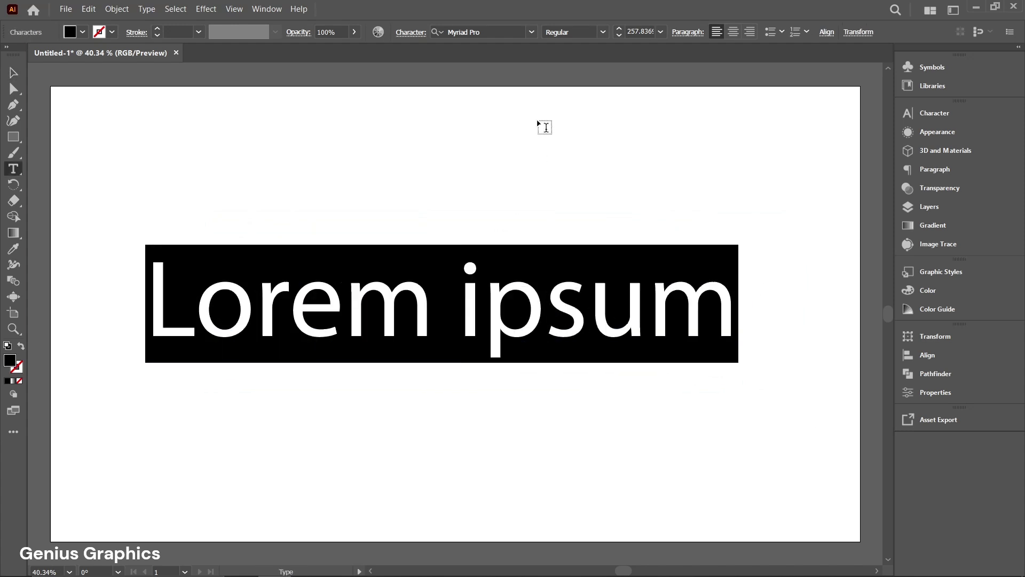
pyautogui.click(532, 33)
pyautogui.click(493, 76)
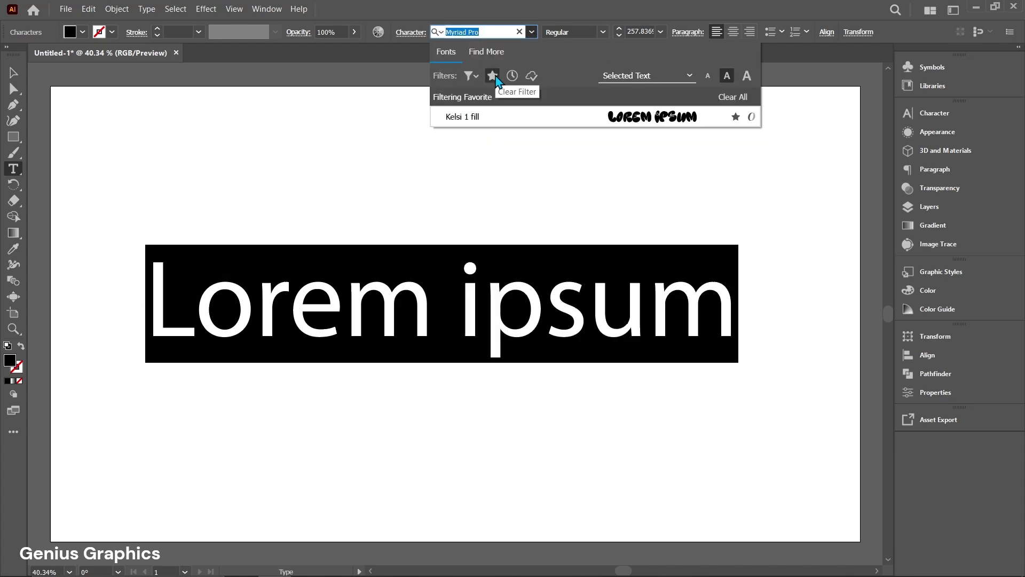
pyautogui.click(451, 122)
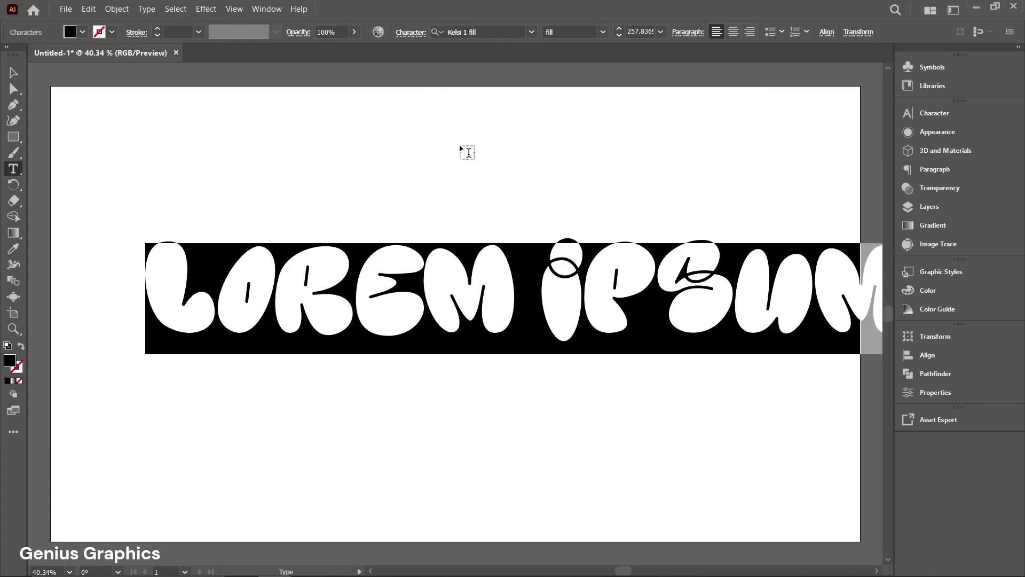
pyautogui.write('Genius')
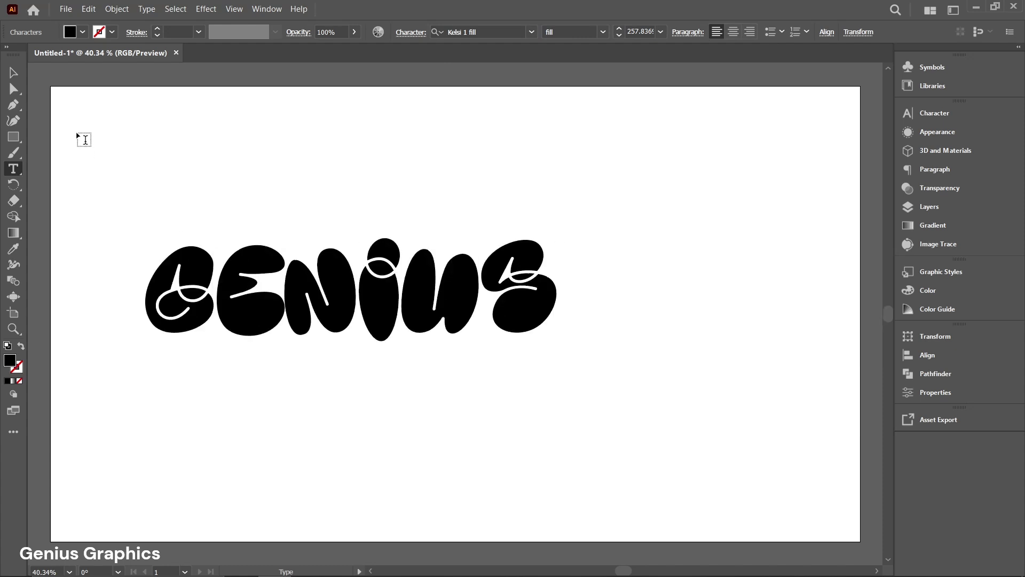
# - Scale up the Genius text and reposition it on the artboard
pyautogui.click(14, 72)
pyautogui.moveTo(188, 277); pyautogui.dragTo(141, 264)
pyautogui.moveTo(509, 341); pyautogui.dragTo(796, 467)
pyautogui.moveTo(591, 347); pyautogui.dragTo(588, 336)
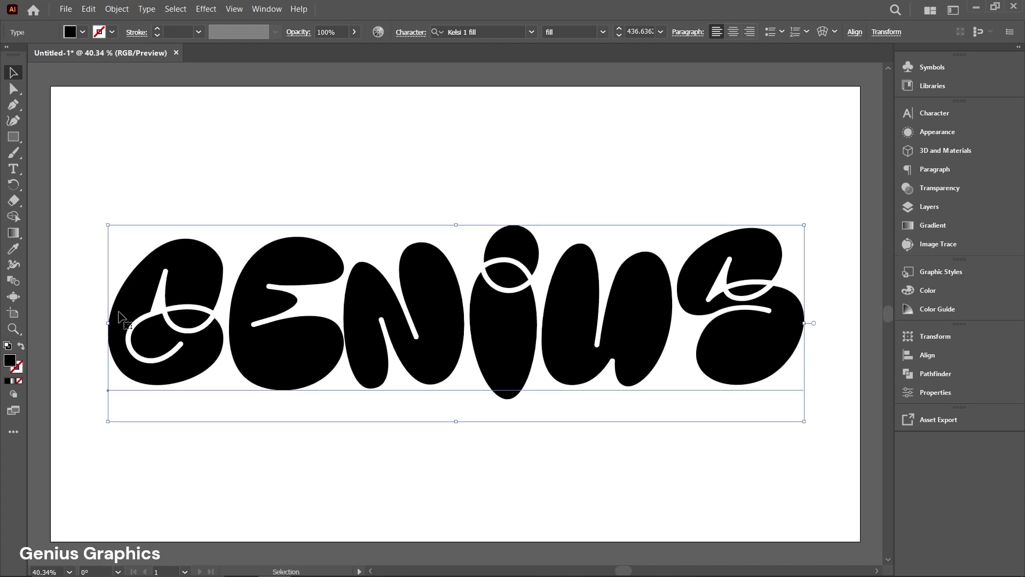
# - Convert the text to outlines and ungroup the outlined letters
pyautogui.click(43, 192)
pyautogui.press('a')
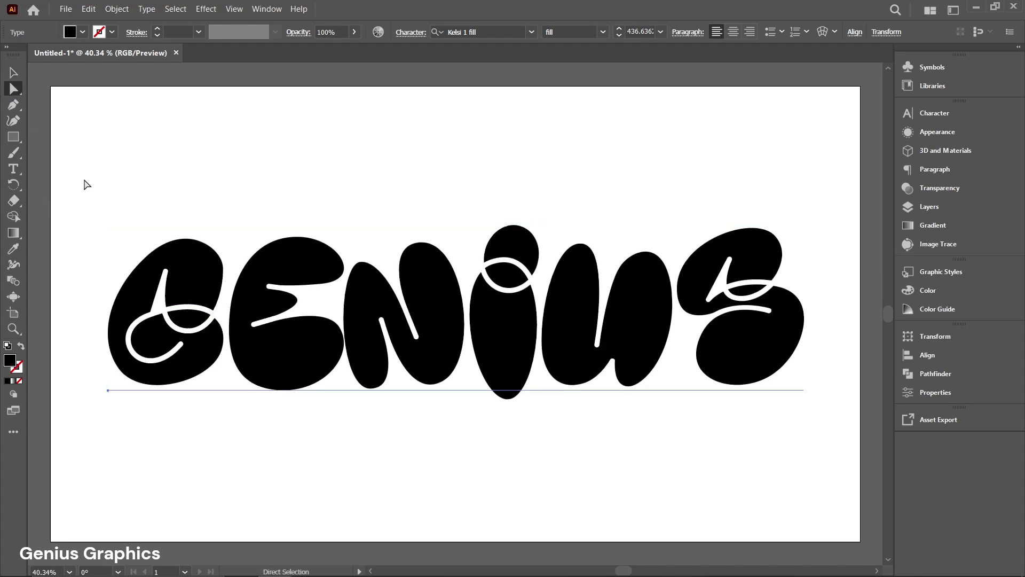
pyautogui.rightClick(186, 302)
pyautogui.click(224, 401)
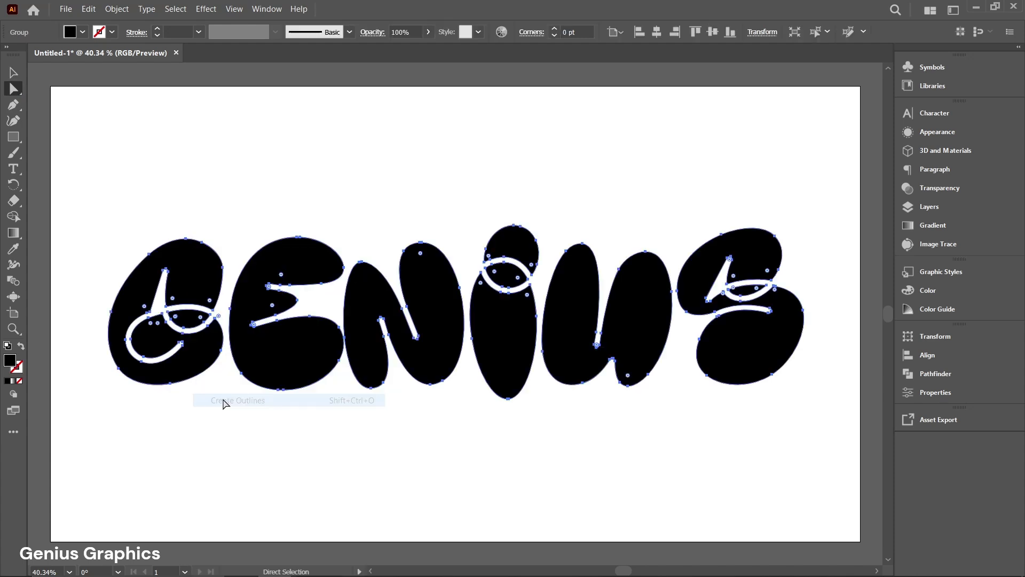
pyautogui.rightClick(201, 265)
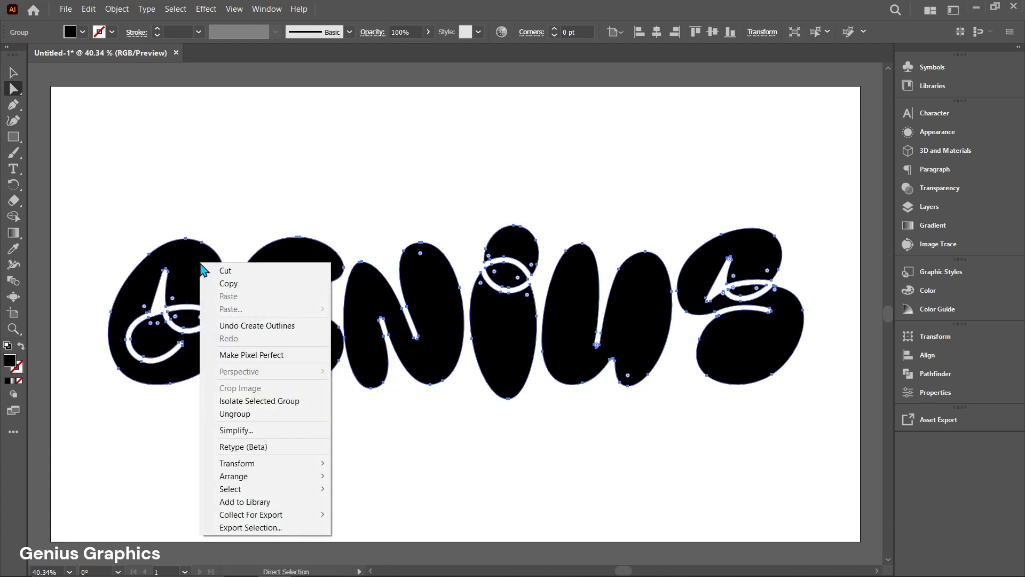
pyautogui.click(236, 415)
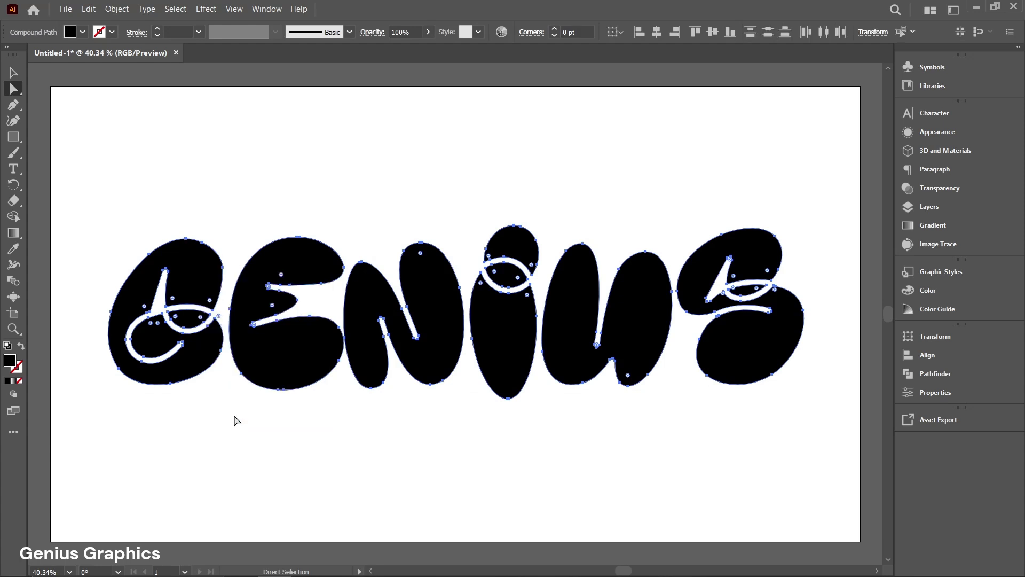
# - Select just the G letter shape with the Selection tool
pyautogui.click(15, 74)
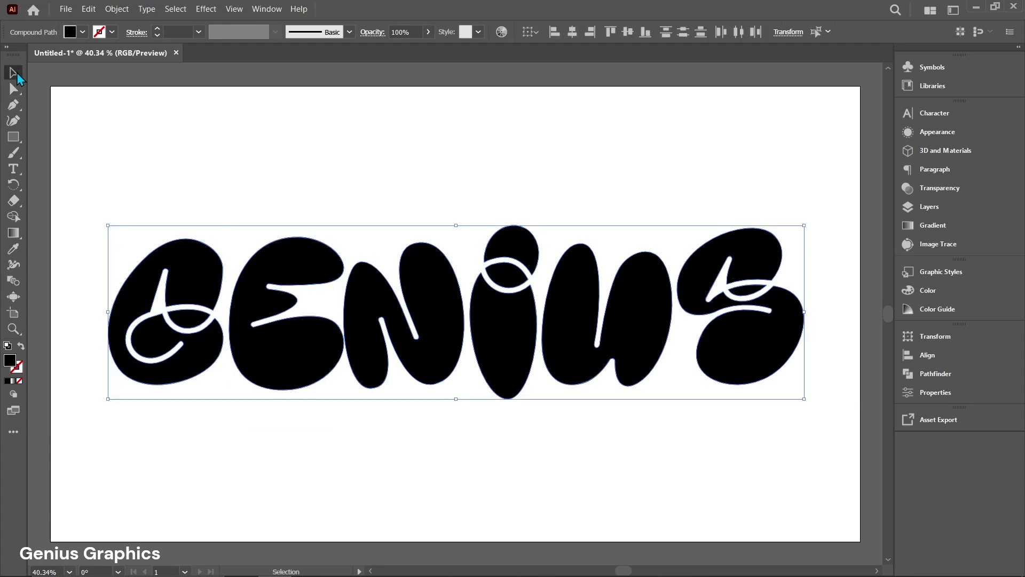
pyautogui.click(155, 178)
pyautogui.click(184, 291)
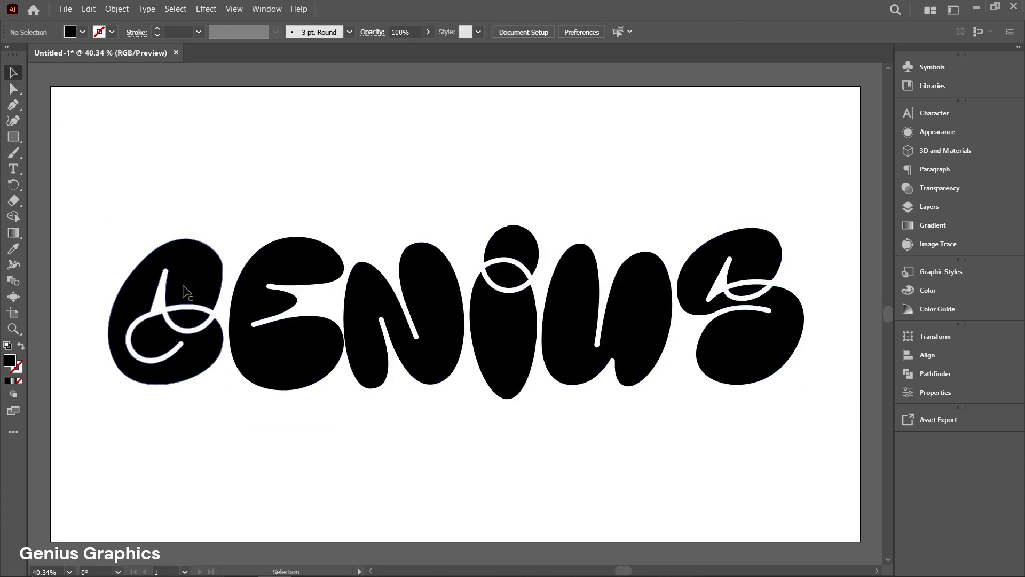
# - Redraw the G's inner edge with the Pencil tool to remove the crossbar
pyautogui.click(21, 154)
pyautogui.click(64, 185)
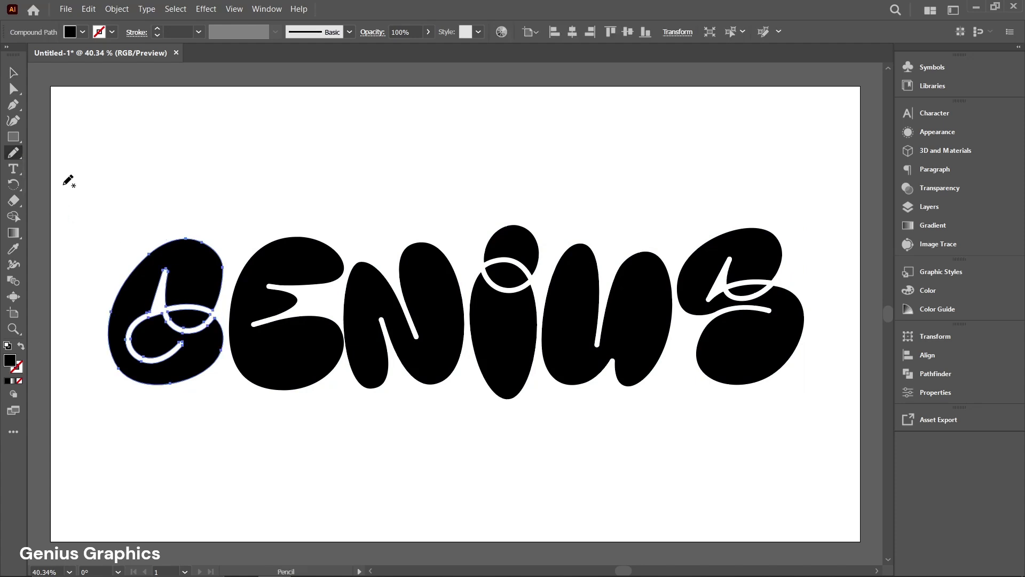
pyautogui.scroll(6, 190, 336)
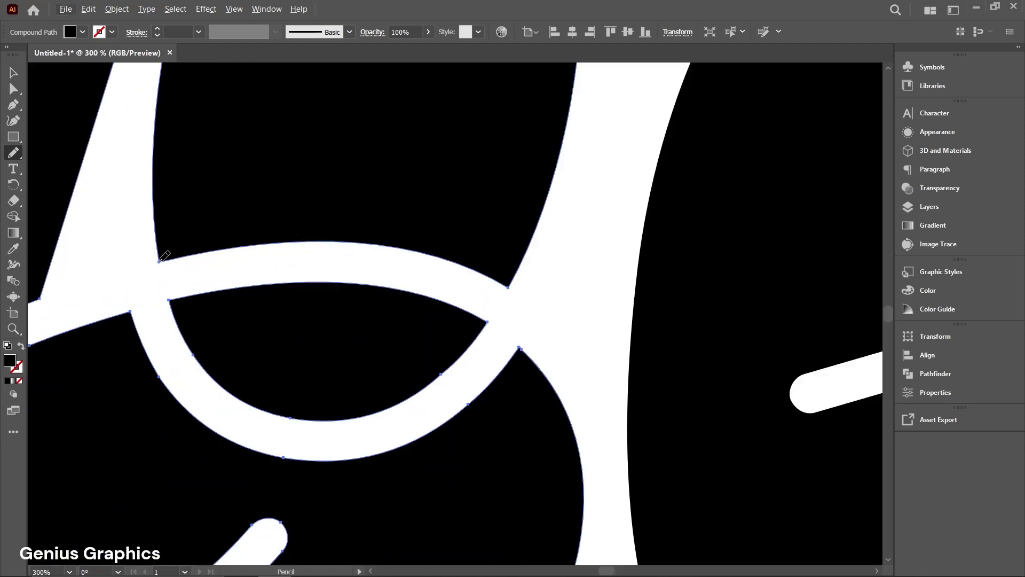
pyautogui.moveTo(160, 261); pyautogui.dragTo(174, 300)
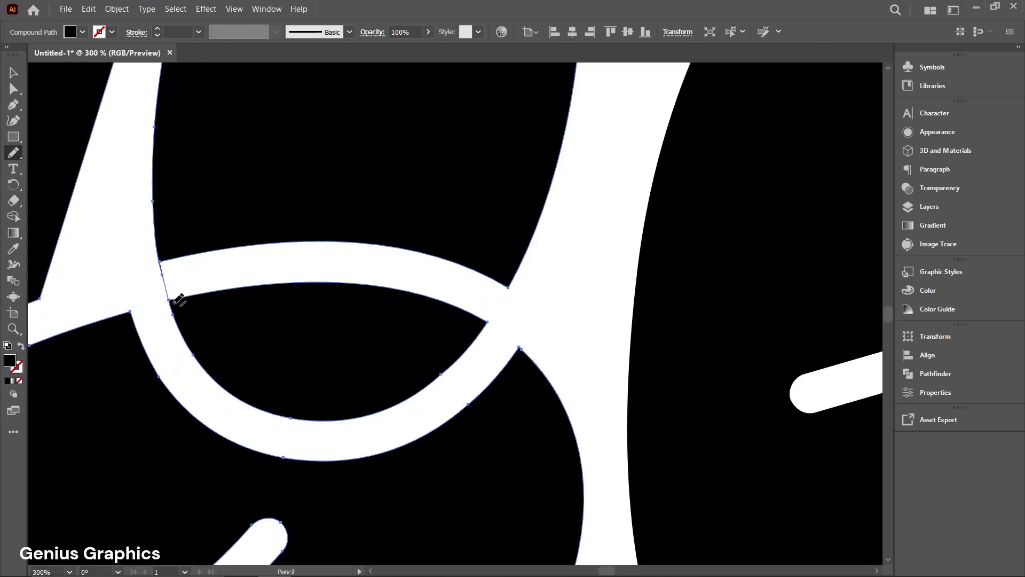
pyautogui.moveTo(511, 283); pyautogui.dragTo(492, 317)
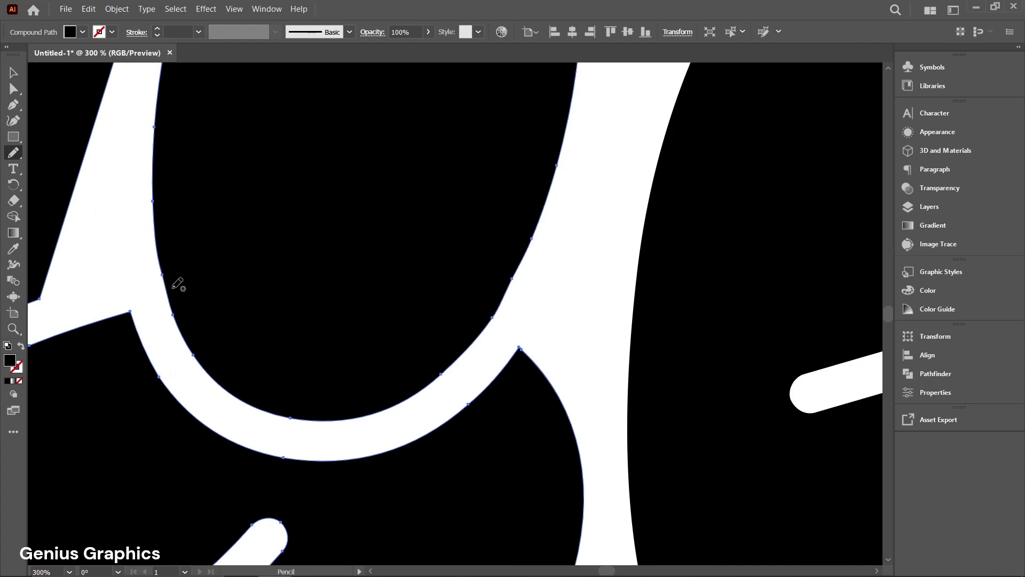
# - Smooth the G's redrawn inner curve with the Smooth tool
pyautogui.click(14, 153)
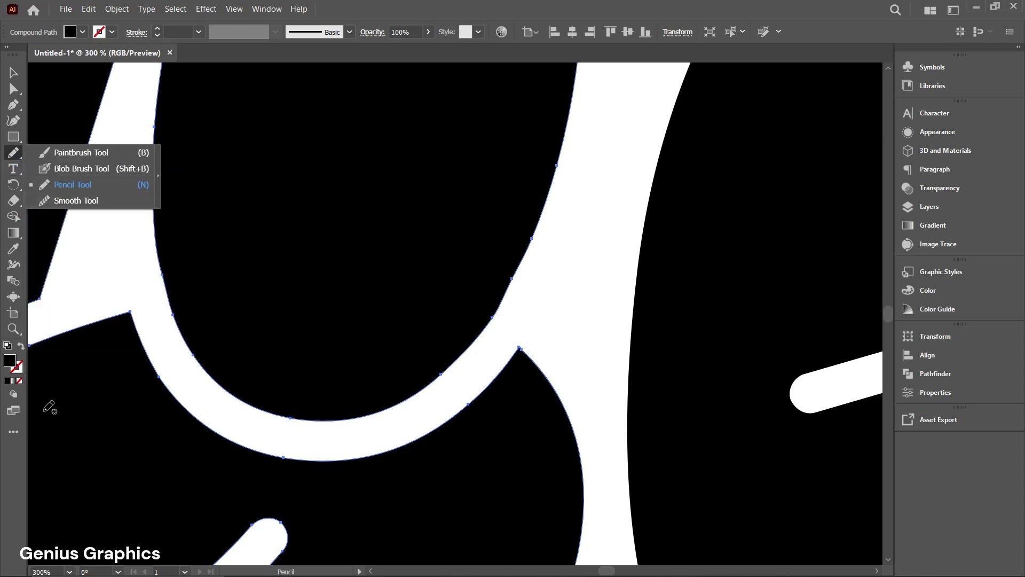
pyautogui.click(68, 202)
pyautogui.moveTo(155, 252); pyautogui.dragTo(187, 333)
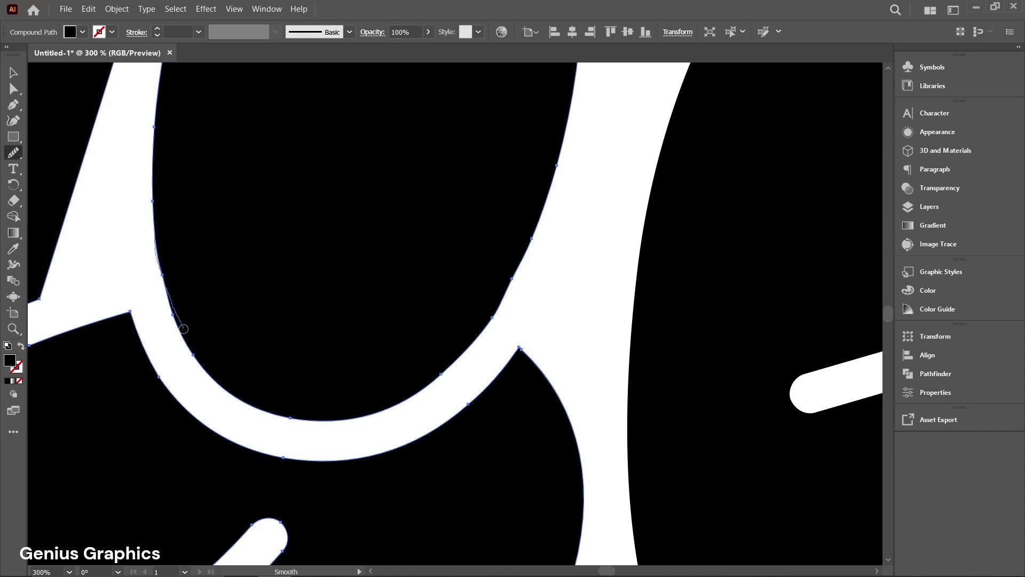
pyautogui.moveTo(529, 245); pyautogui.dragTo(482, 326)
pyautogui.scroll(-6, 337, 308)
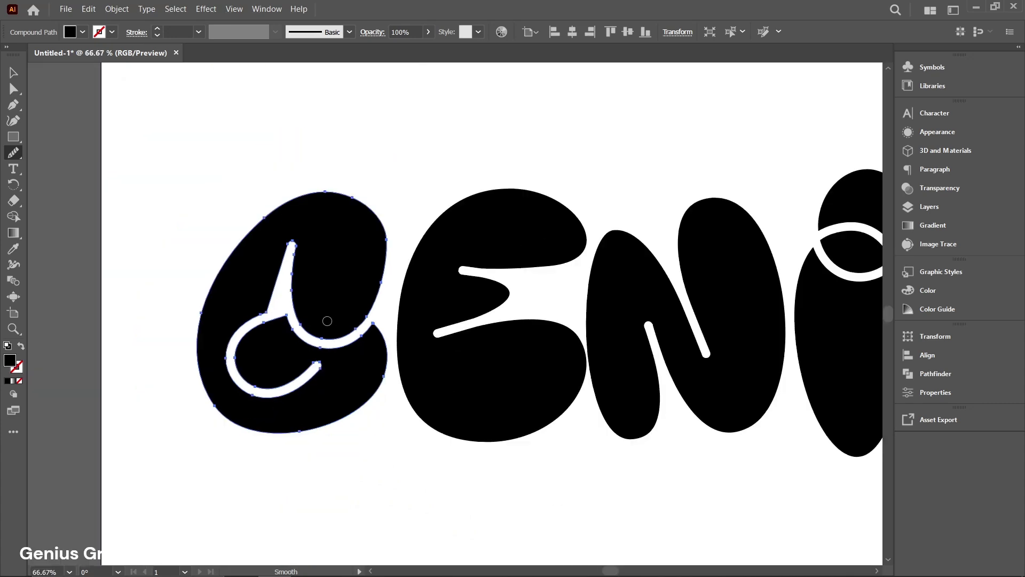
# - Select the i and redraw its edges with the Pencil to remove the white band
pyautogui.press('v')
pyautogui.click(246, 283)
pyautogui.scroll(6, 562, 264)
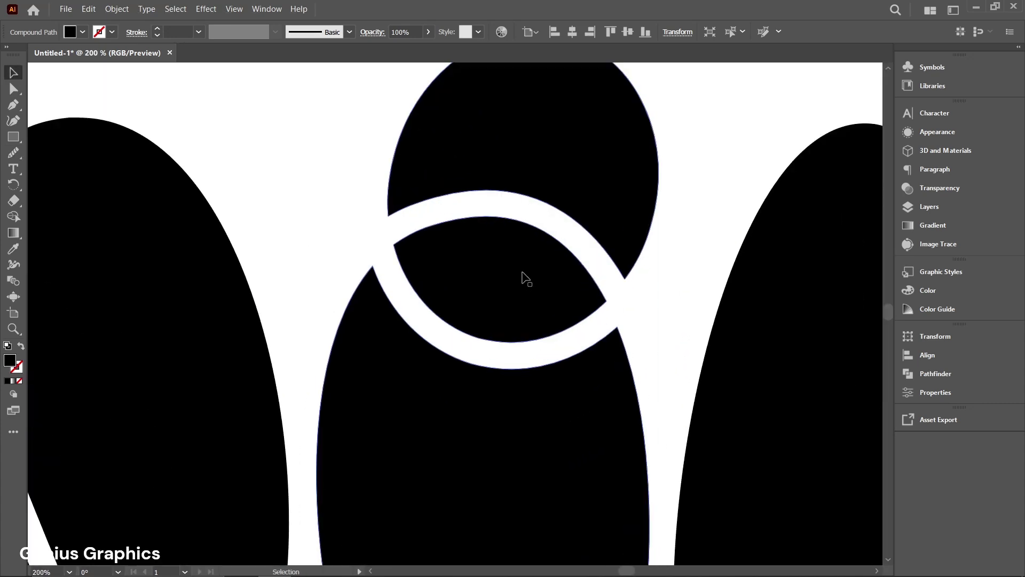
pyautogui.click(524, 278)
pyautogui.click(22, 155)
pyautogui.click(69, 184)
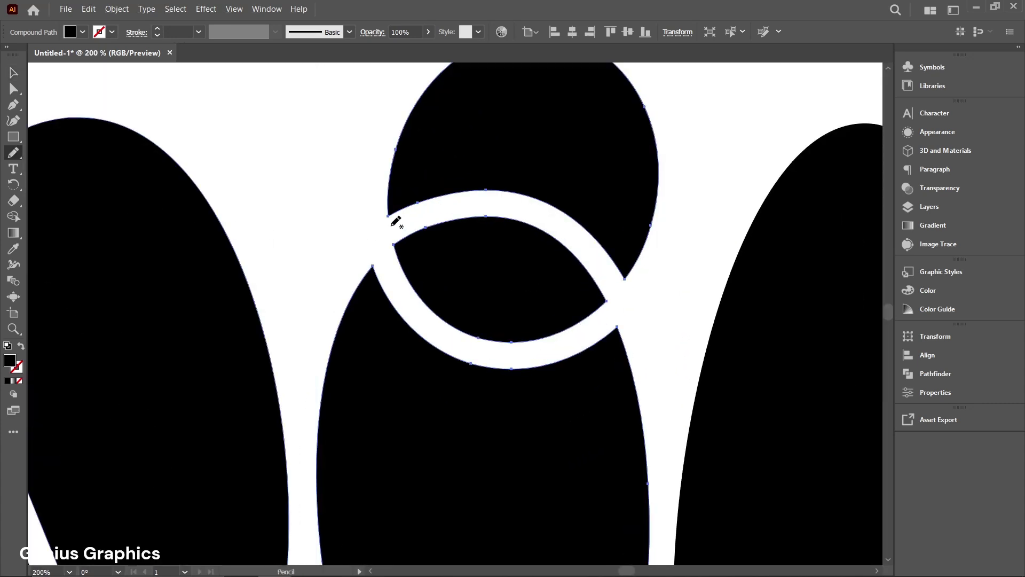
pyautogui.scroll(1, 394, 218)
pyautogui.moveTo(386, 224); pyautogui.dragTo(394, 255)
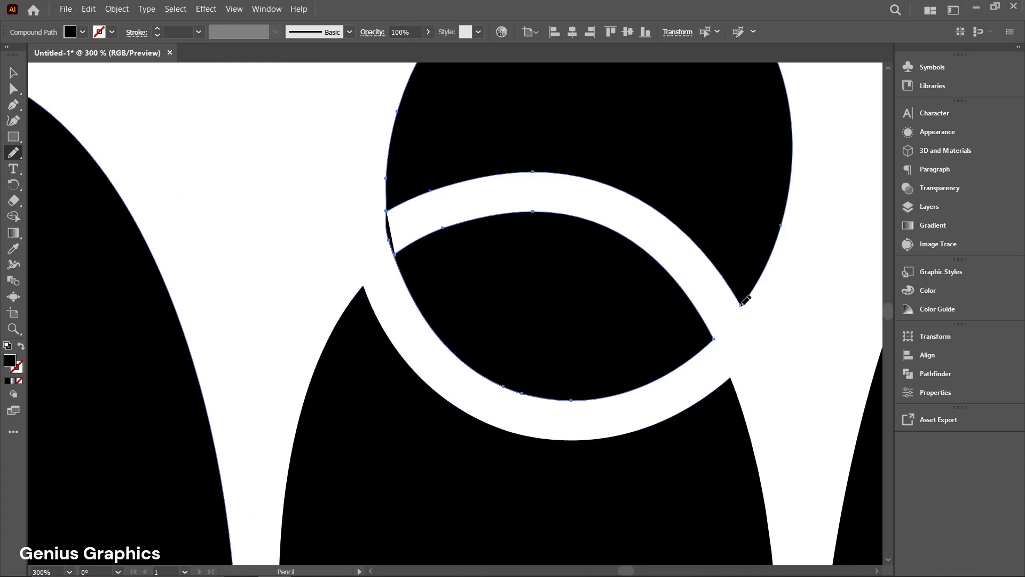
pyautogui.moveTo(740, 306); pyautogui.dragTo(718, 335)
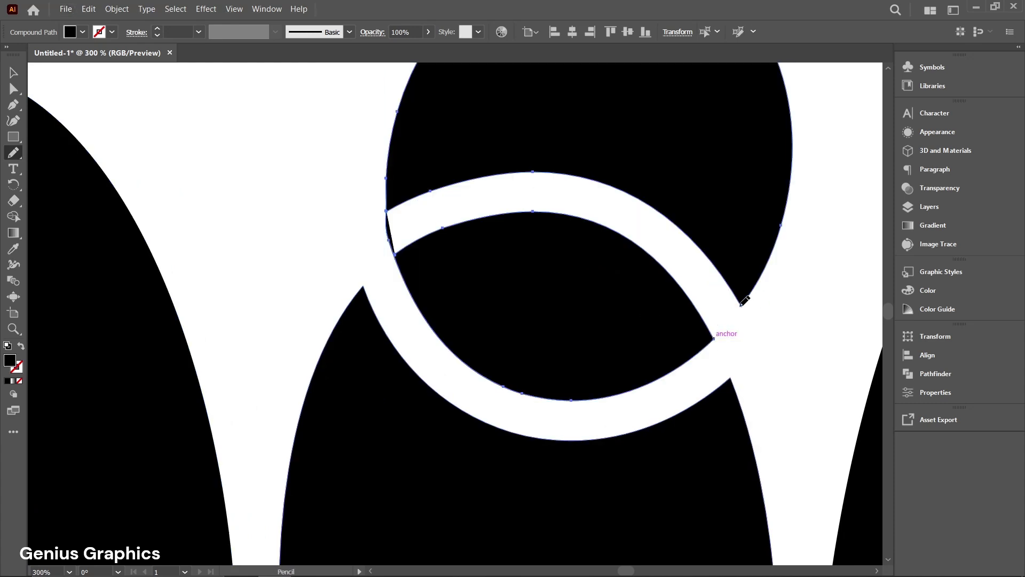
pyautogui.moveTo(744, 302); pyautogui.dragTo(718, 335)
# - Smooth the lower edges of the i's dot with the Smooth tool
pyautogui.click(14, 153)
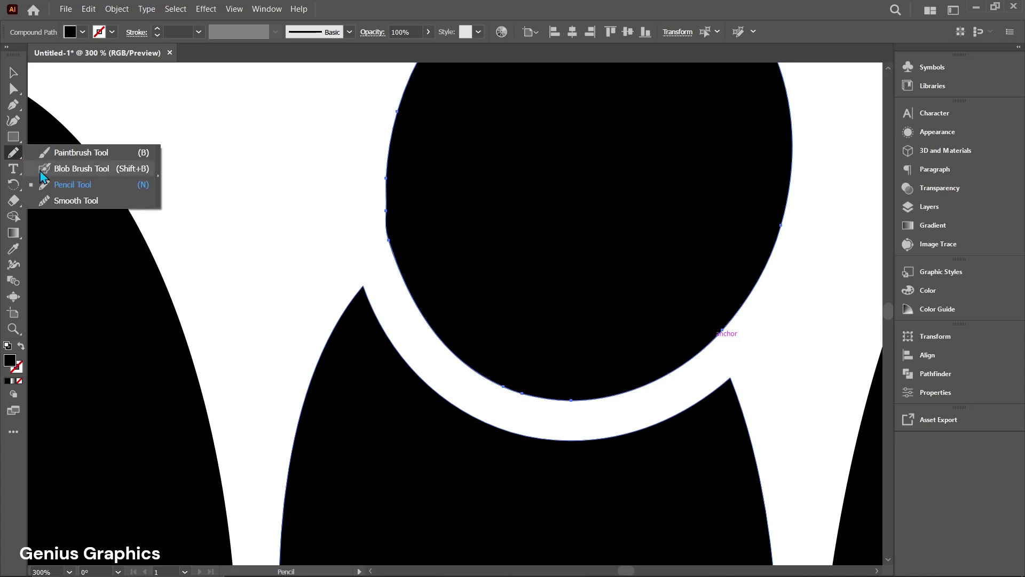
pyautogui.click(76, 201)
pyautogui.moveTo(386, 197)
pyautogui.mouseDown()
pyautogui.moveTo(393, 251)
pyautogui.moveTo(513, 311)
pyautogui.mouseUp()
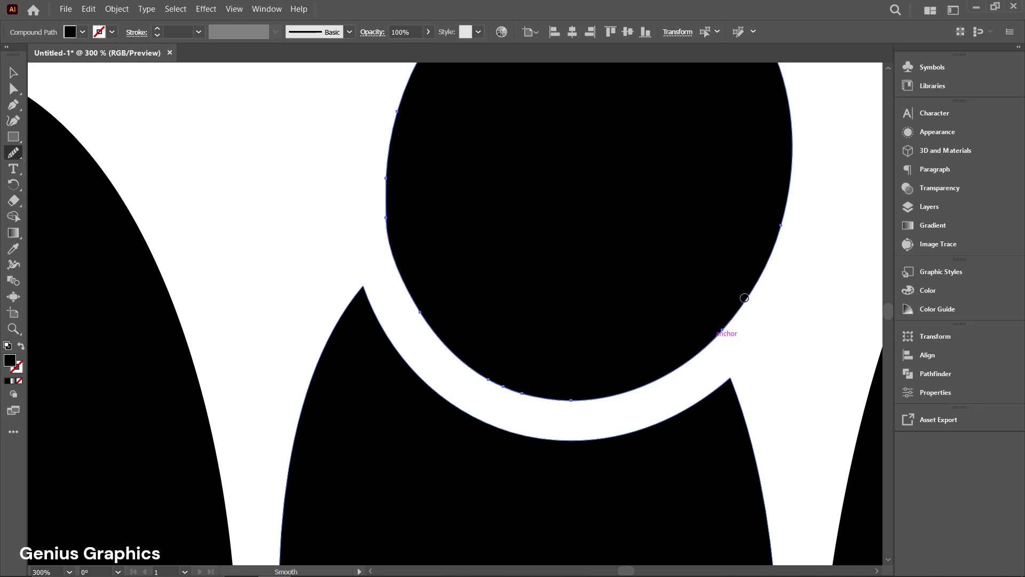
pyautogui.moveTo(745, 297)
pyautogui.mouseDown()
pyautogui.moveTo(698, 345)
pyautogui.moveTo(530, 379)
pyautogui.moveTo(492, 368)
pyautogui.mouseUp()
pyautogui.scroll(-5, 492, 368)
pyautogui.scroll(1, 663, 363)
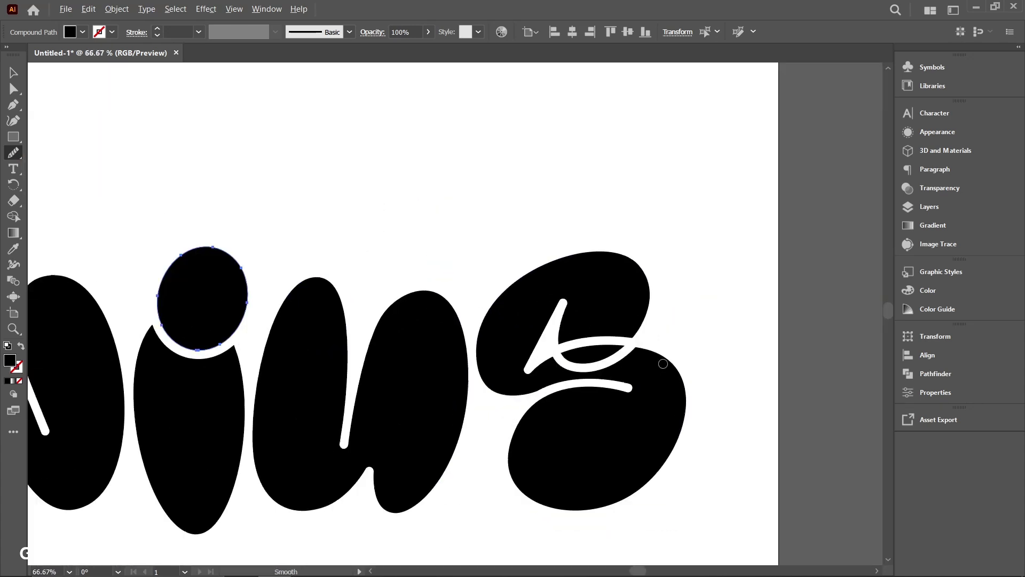
pyautogui.scroll(2, 663, 363)
# - Select the S and redraw its path with the Pencil to remove the crossing bar
pyautogui.press('v')
pyautogui.click(568, 221)
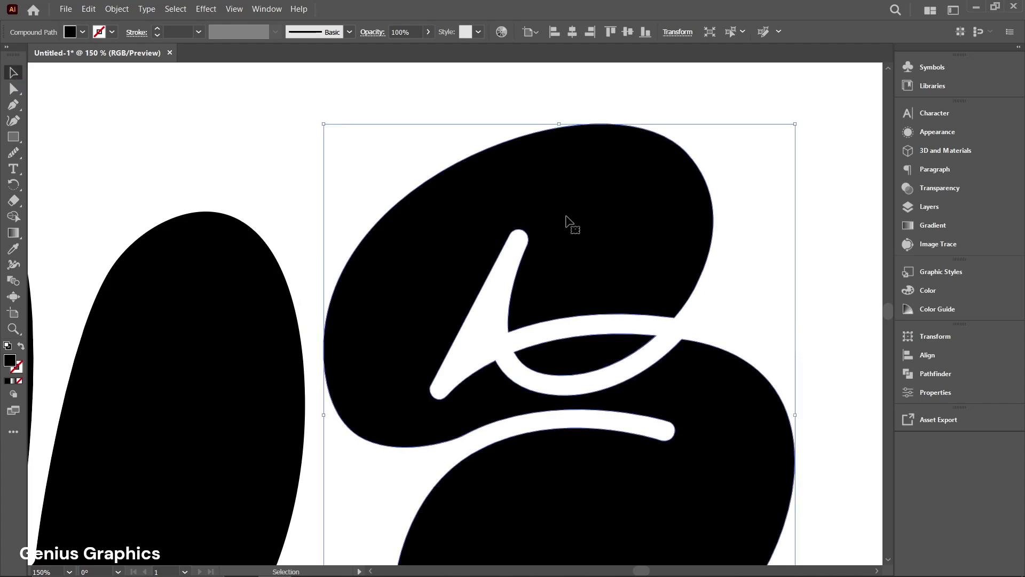
pyautogui.moveTo(13, 152); pyautogui.dragTo(96, 182)
pyautogui.scroll(3, 533, 342)
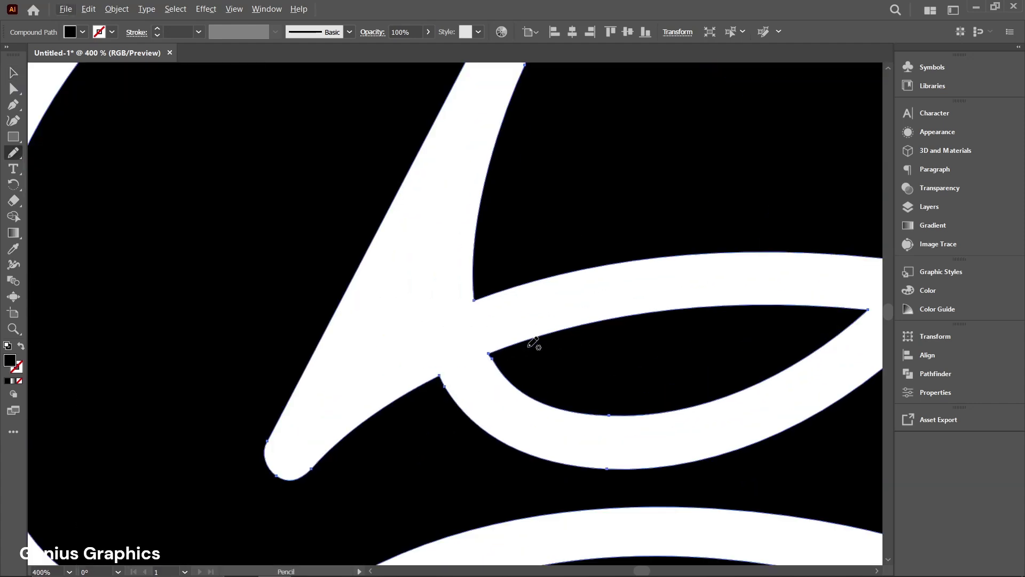
pyautogui.moveTo(474, 296); pyautogui.dragTo(489, 356)
pyautogui.hscroll(2, 801, 309)
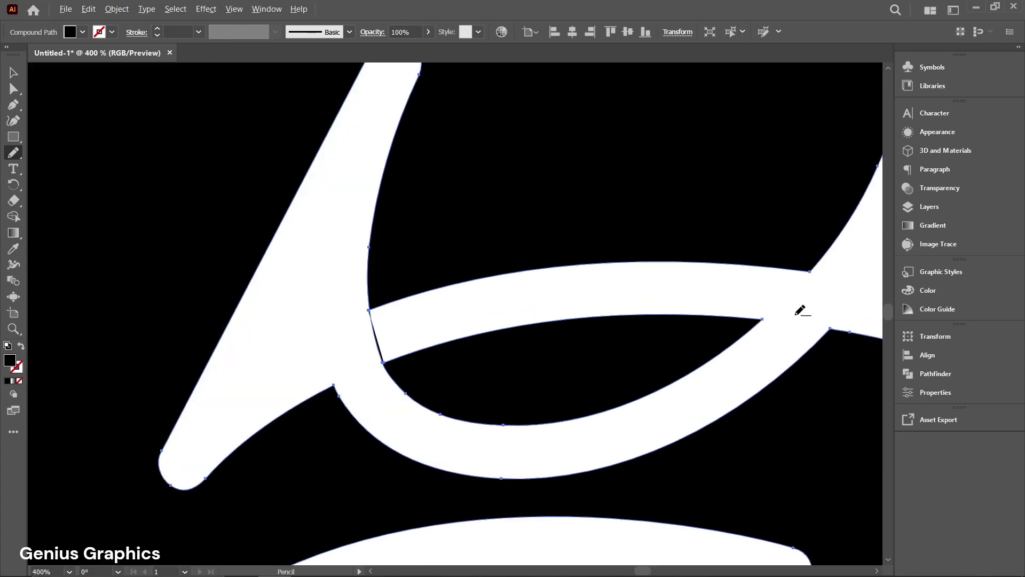
pyautogui.moveTo(769, 316); pyautogui.dragTo(814, 266)
pyautogui.scroll(-1, 486, 336)
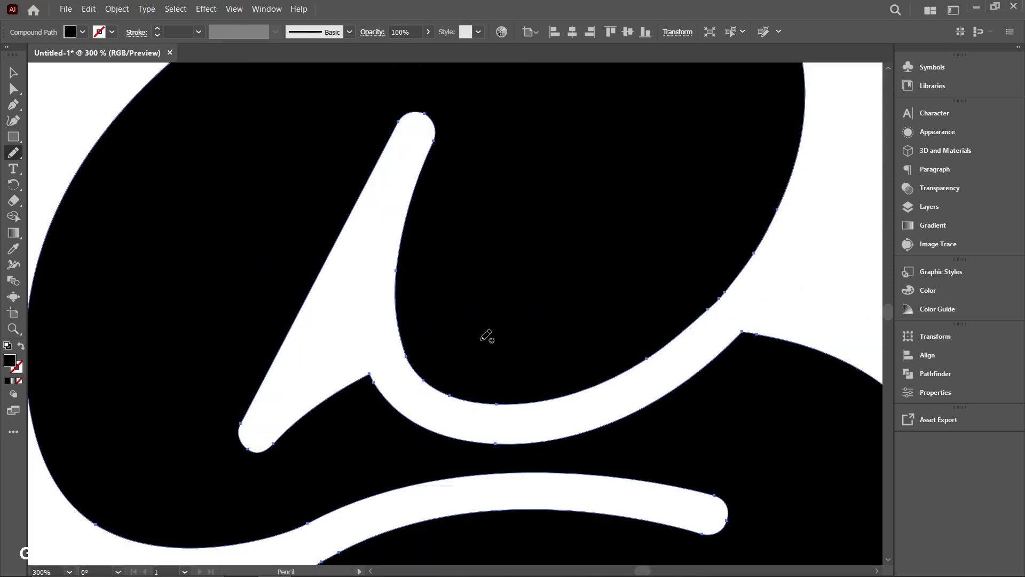
# - Smooth the S's inner and outer lower curves, then zoom out to the whole artboard
pyautogui.moveTo(13, 152); pyautogui.dragTo(58, 201)
pyautogui.moveTo(394, 288)
pyautogui.mouseDown()
pyautogui.moveTo(407, 353)
pyautogui.moveTo(433, 383)
pyautogui.mouseUp()
pyautogui.moveTo(722, 292); pyautogui.dragTo(618, 366)
pyautogui.hotkey('ctrl', '0')
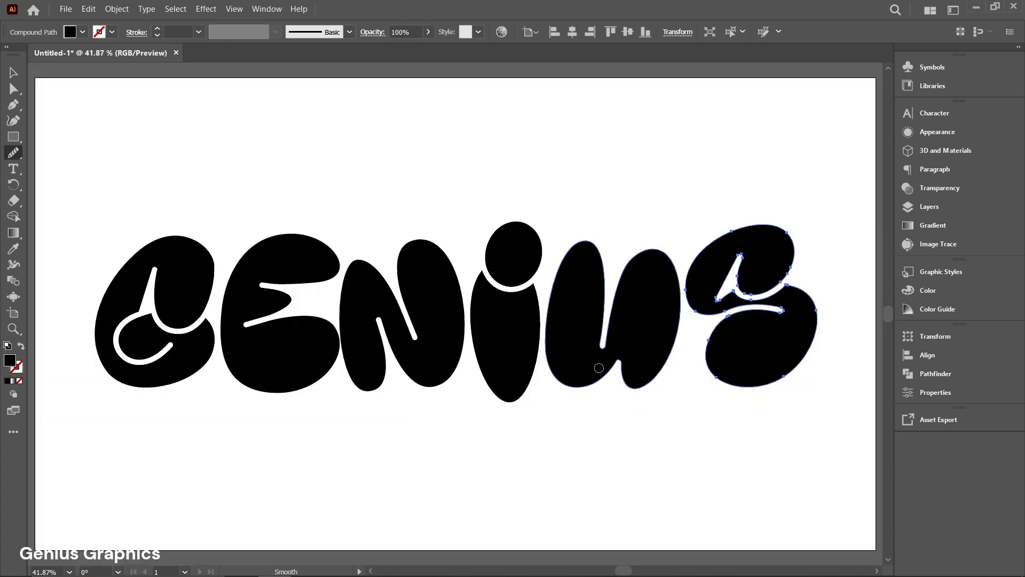
# - Select all GENIUS letters, group them with Ctrl+G, and reselect the group
pyautogui.click(13, 72)
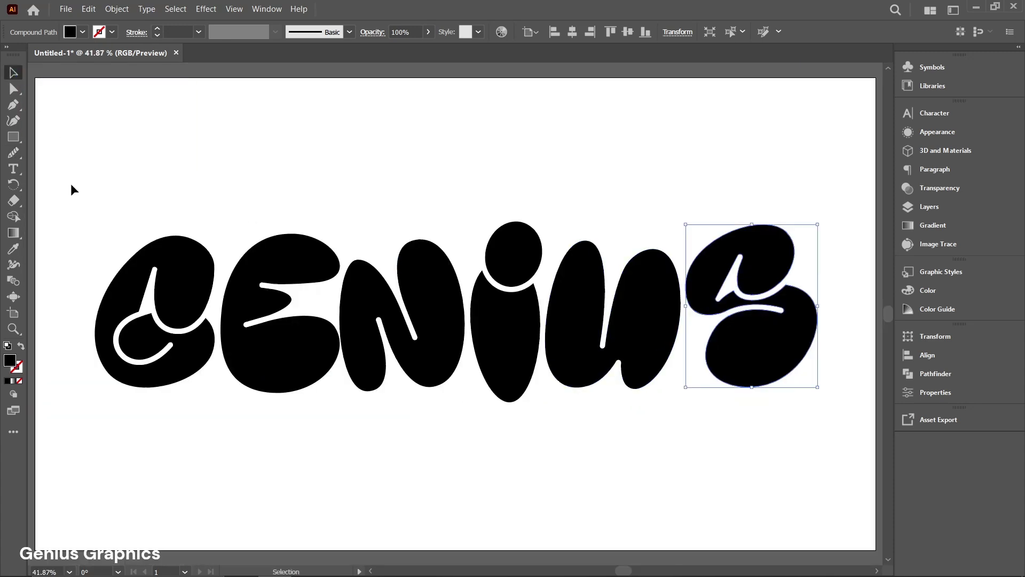
pyautogui.moveTo(72, 185); pyautogui.dragTo(847, 463)
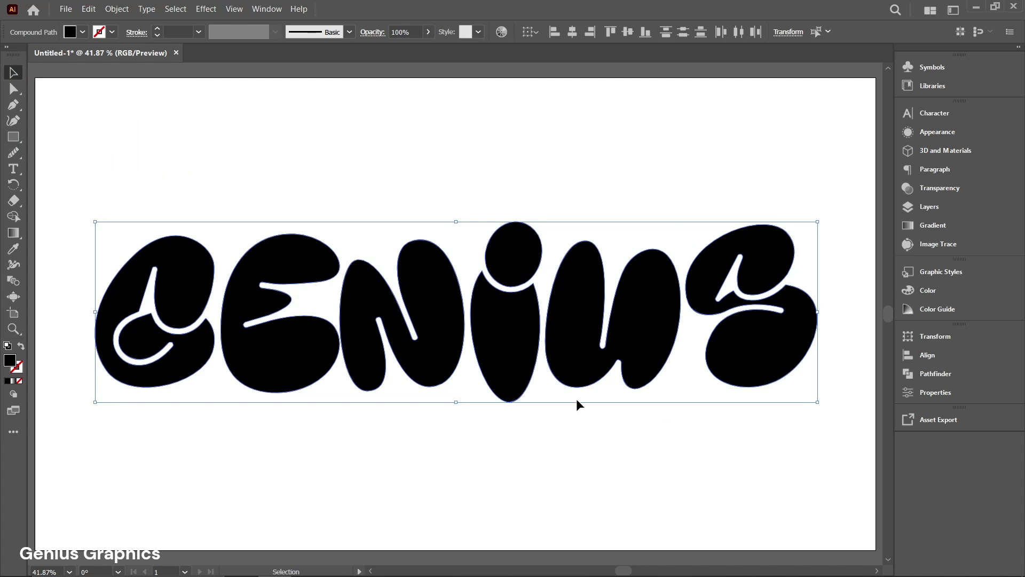
pyautogui.click(13, 88)
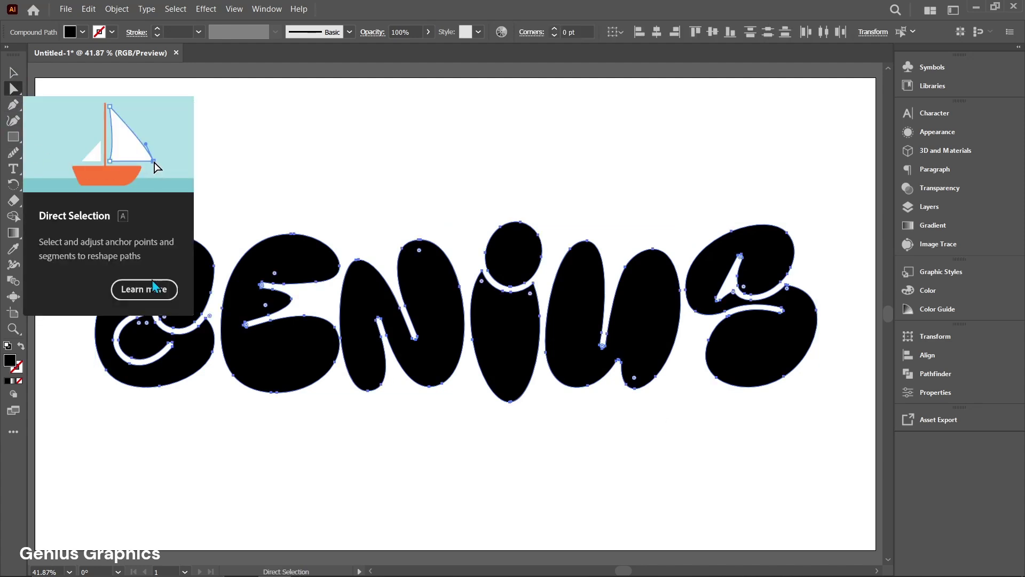
pyautogui.hotkey('ctrl', 'g')
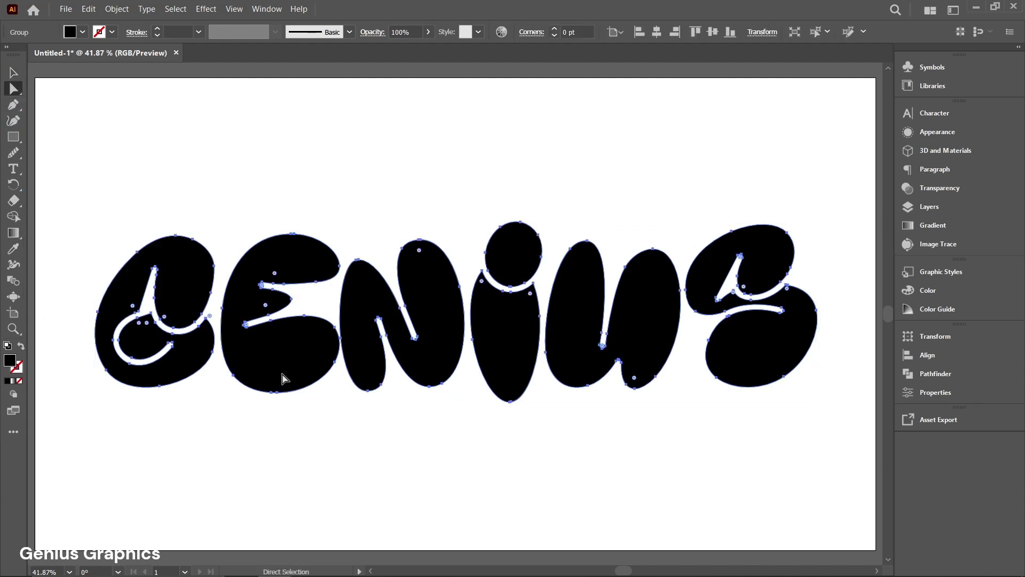
pyautogui.click(14, 72)
pyautogui.click(232, 173)
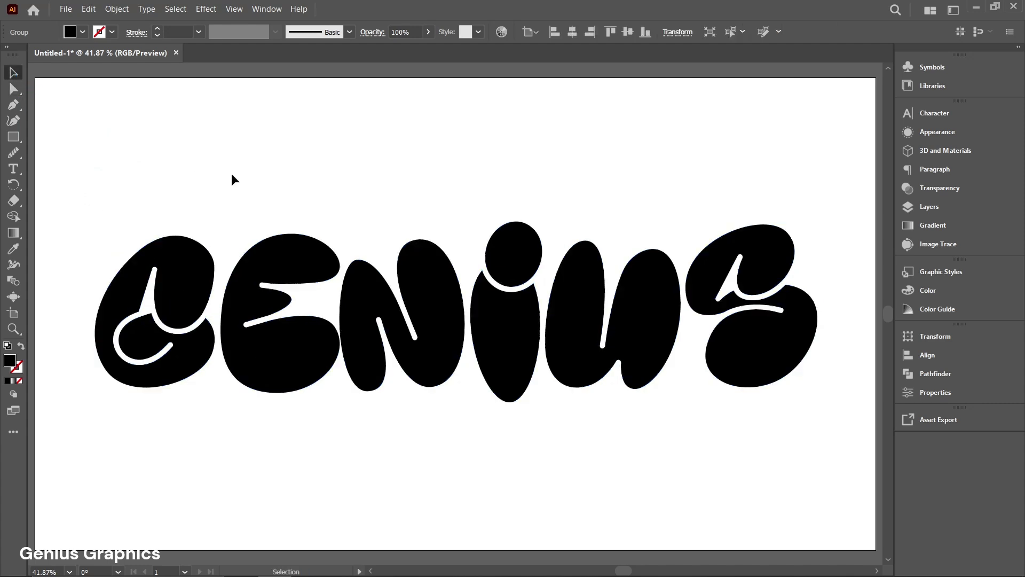
pyautogui.click(275, 267)
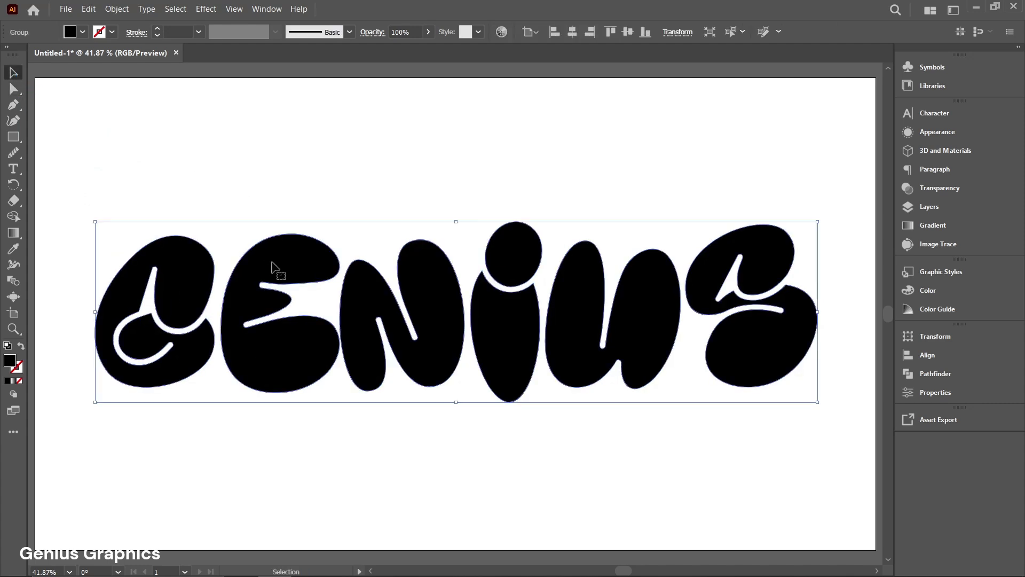
# - Set the group's fill colour to light blue 30a8ff
pyautogui.doubleClick(9, 360)
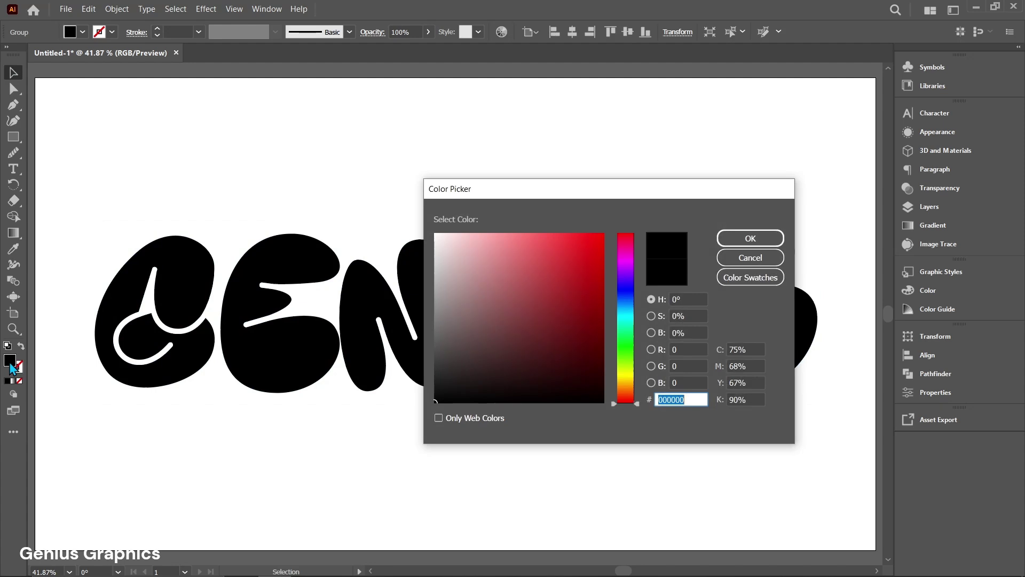
pyautogui.moveTo(689, 401); pyautogui.dragTo(646, 406)
pyautogui.write('30a8ff')
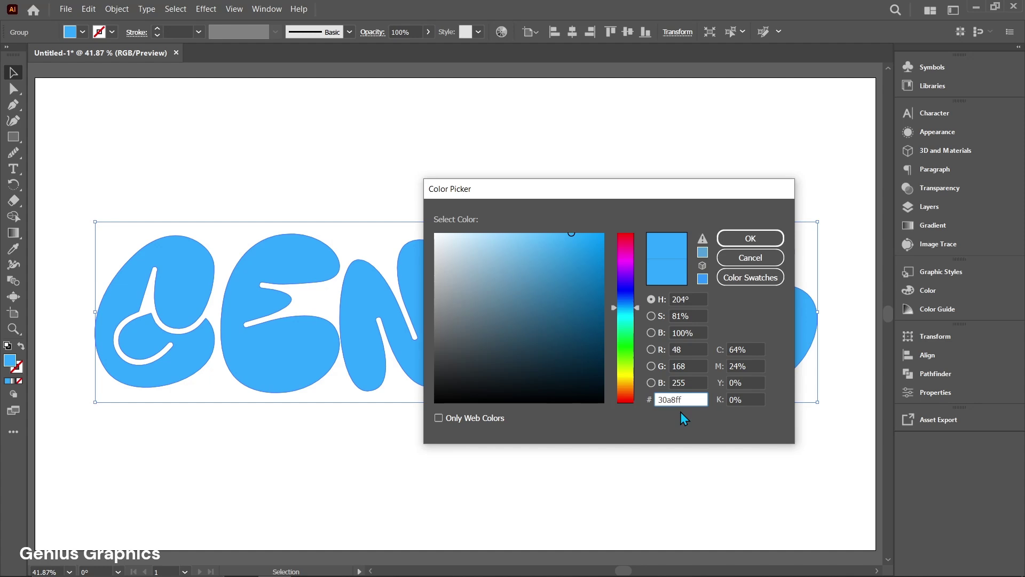
pyautogui.click(748, 239)
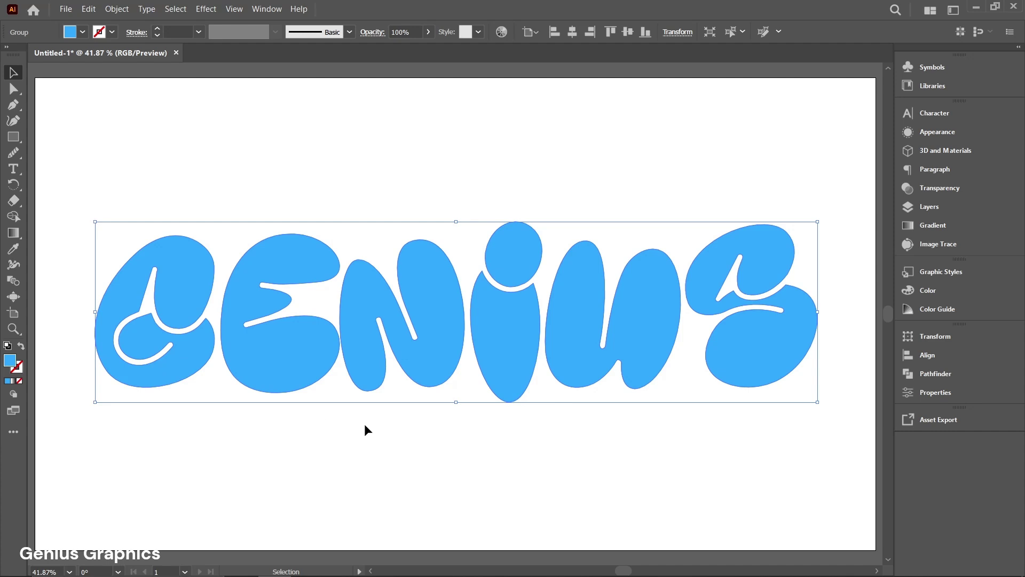
# - Apply a 3D Inflate effect at 10 pt depth with Inflate both sides, keeping the front view
pyautogui.click(917, 158)
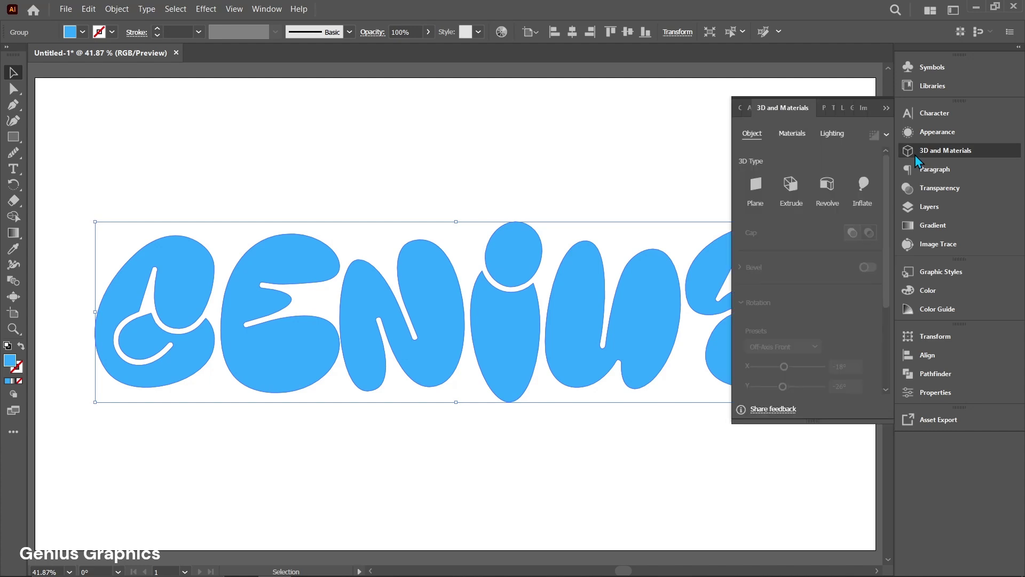
pyautogui.click(863, 187)
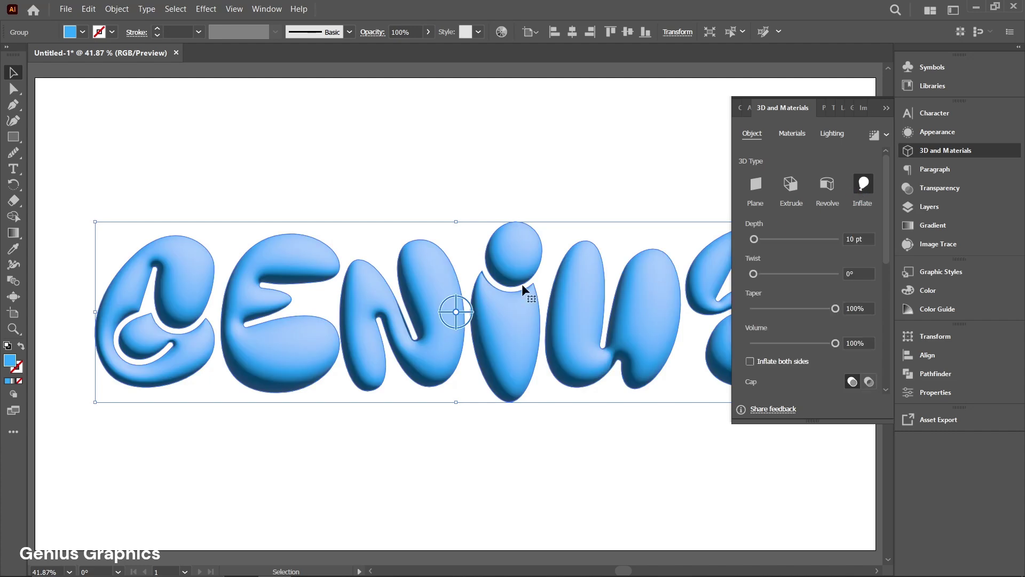
pyautogui.keyDown('alt'); pyautogui.scroll(-1, 378, 271); pyautogui.keyUp('alt')
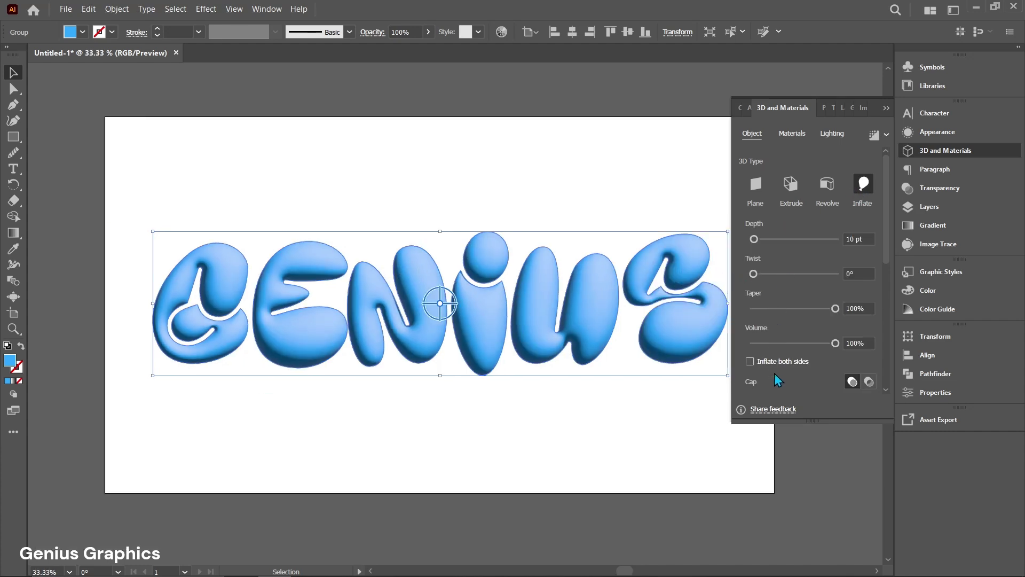
pyautogui.click(750, 361)
pyautogui.moveTo(446, 303); pyautogui.dragTo(451, 359)
pyautogui.hotkey('ctrl', 'z')
pyautogui.click(886, 108)
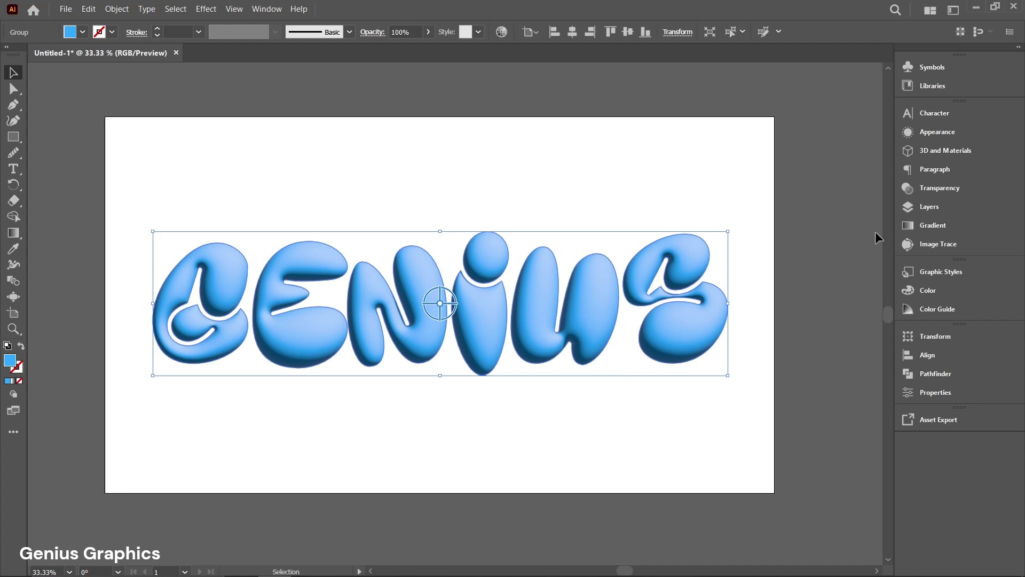
pyautogui.click(922, 423)
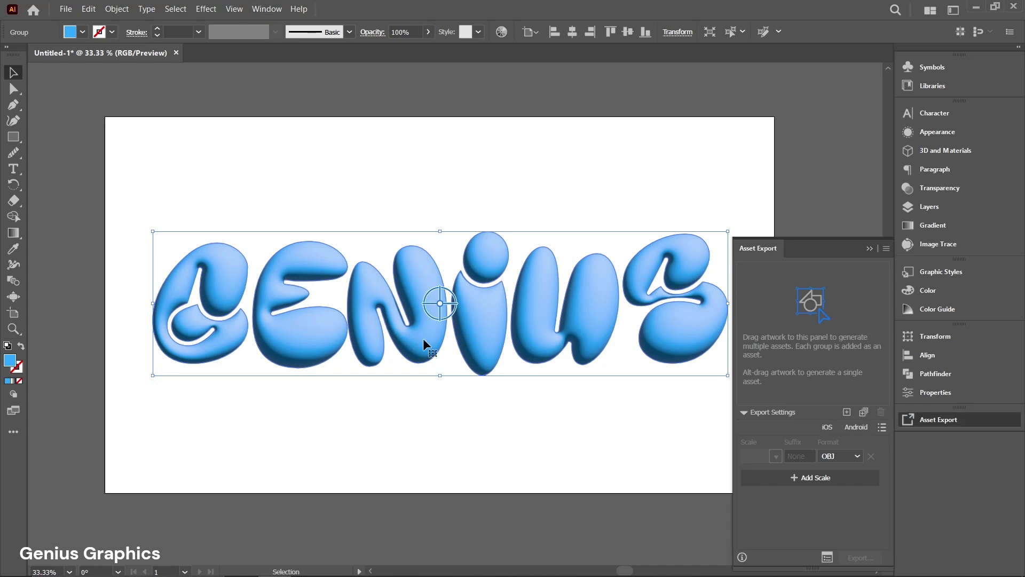
# - Enter and exit isolation mode, then select the whole GENIUS group
pyautogui.doubleClick(481, 331)
pyautogui.click(472, 319)
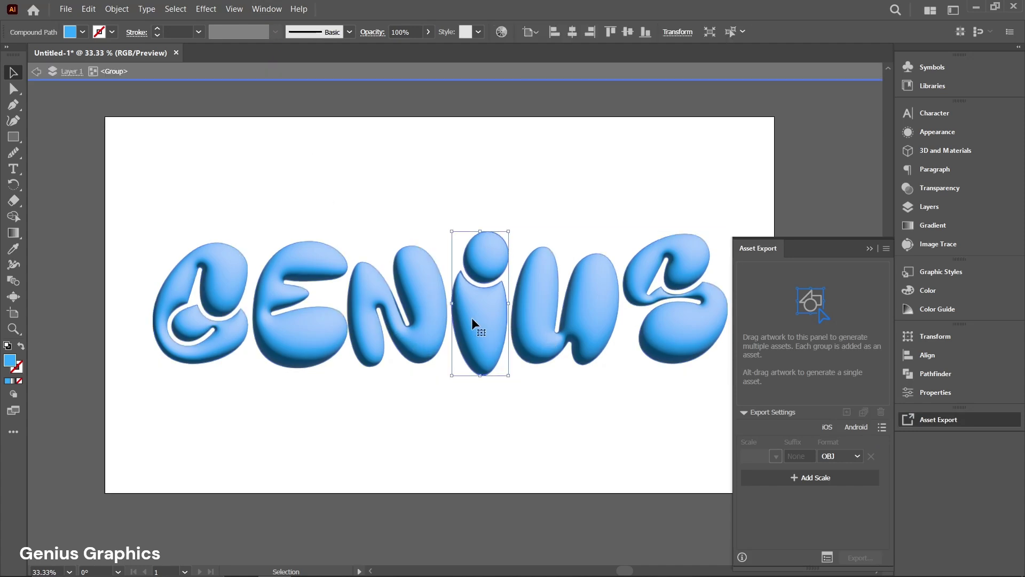
pyautogui.moveTo(149, 187); pyautogui.dragTo(729, 431)
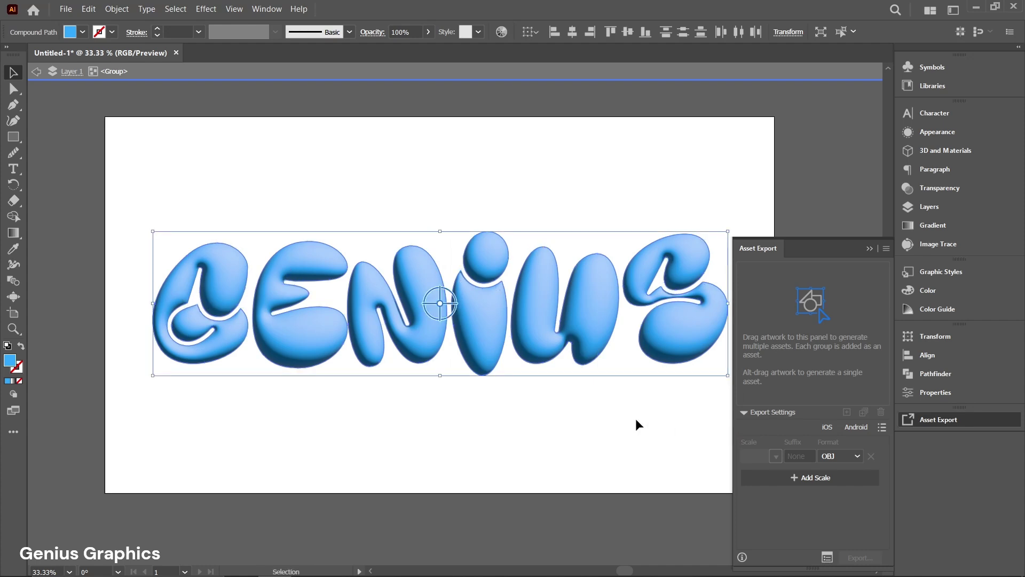
pyautogui.doubleClick(348, 201)
pyautogui.click(267, 308)
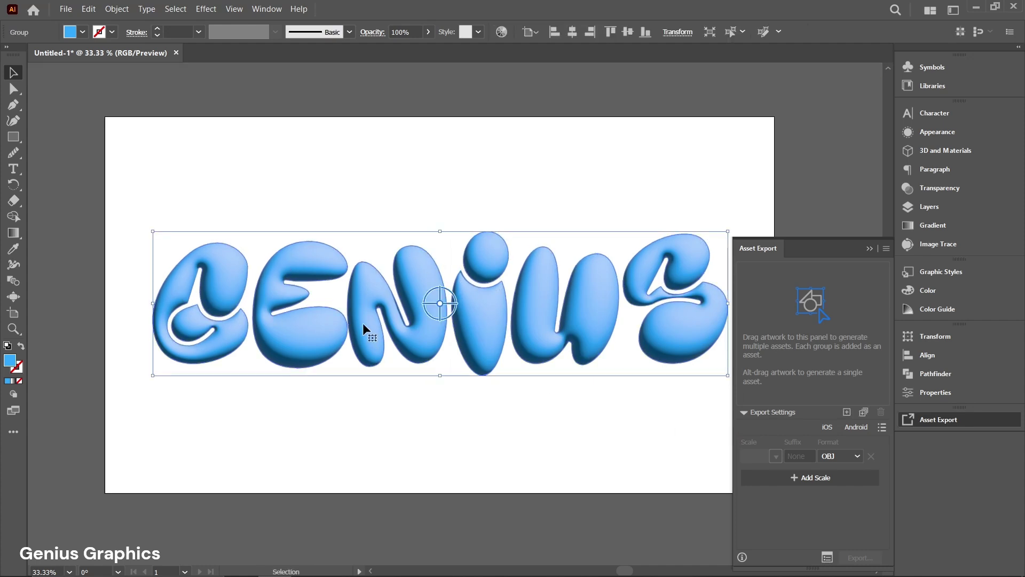
# - Add the GENIUS group to Asset Export and export it as OBJ to USB Drive (D:) > AI
pyautogui.moveTo(363, 322); pyautogui.dragTo(771, 317)
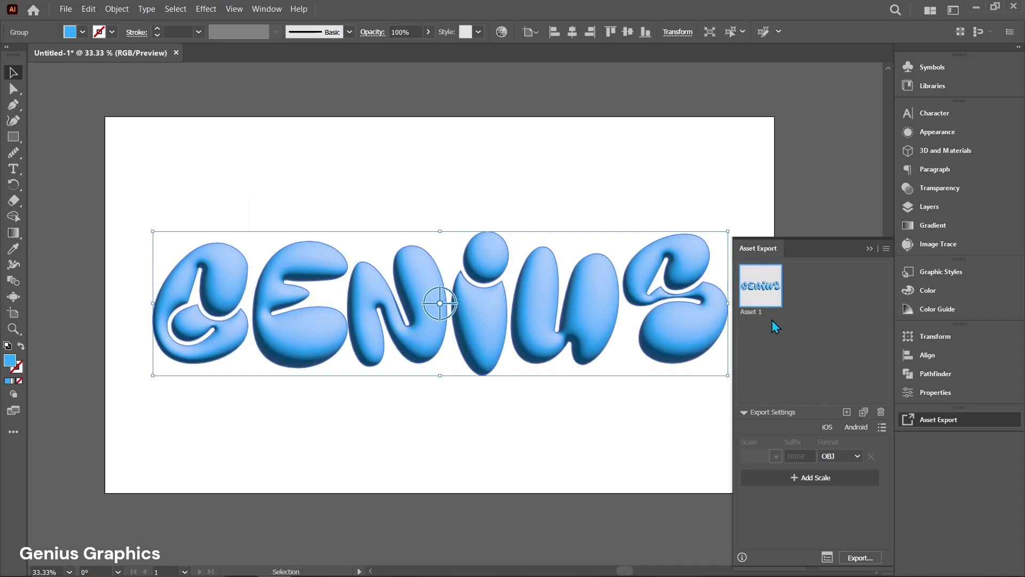
pyautogui.click(849, 457)
pyautogui.click(840, 385)
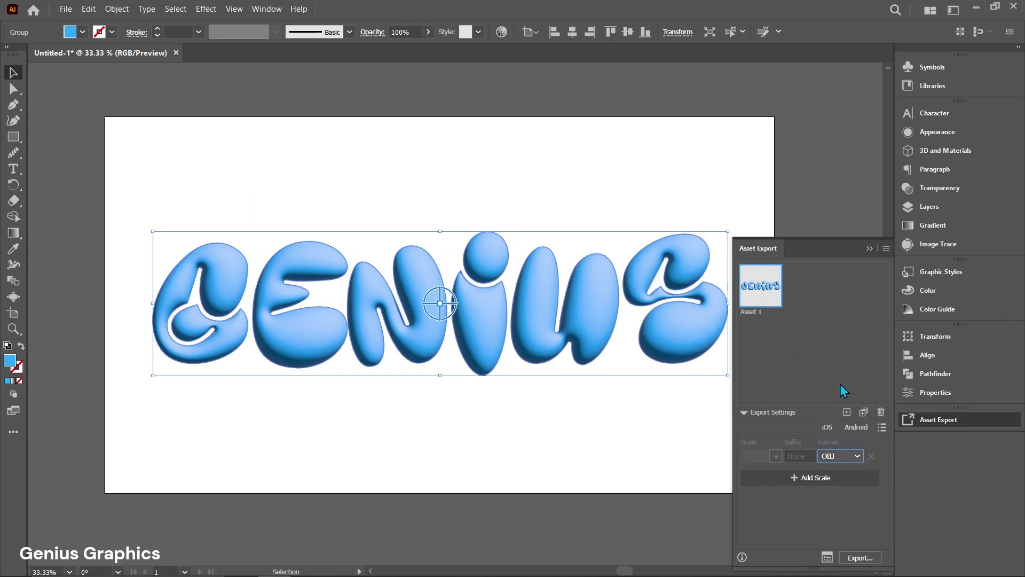
pyautogui.click(861, 559)
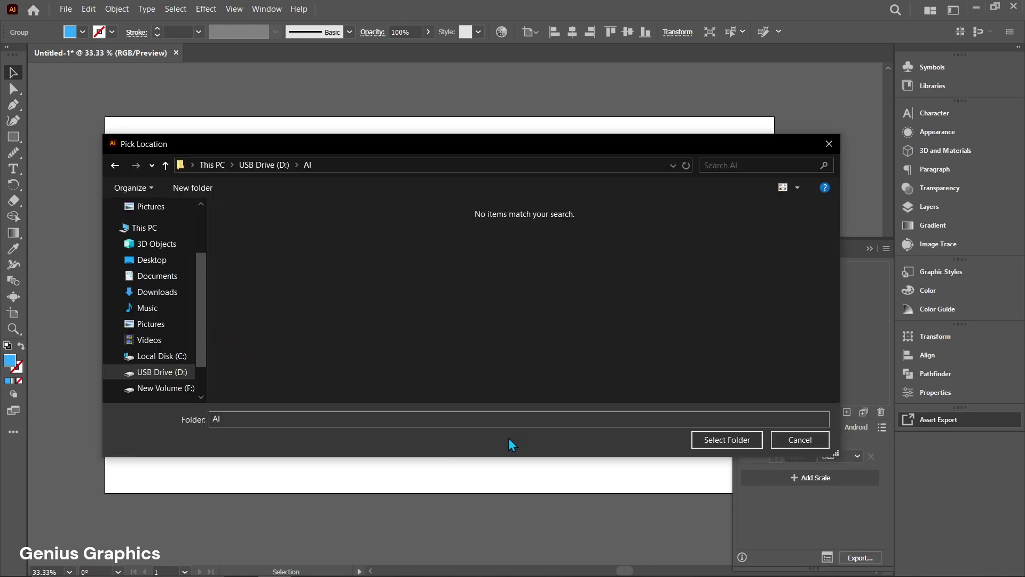
pyautogui.click(710, 444)
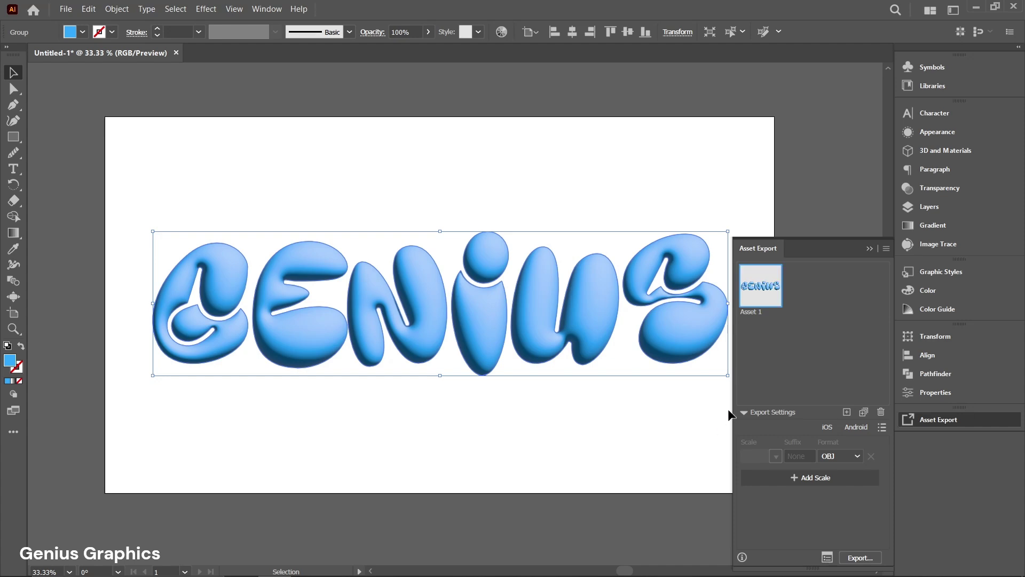
pyautogui.click(870, 248)
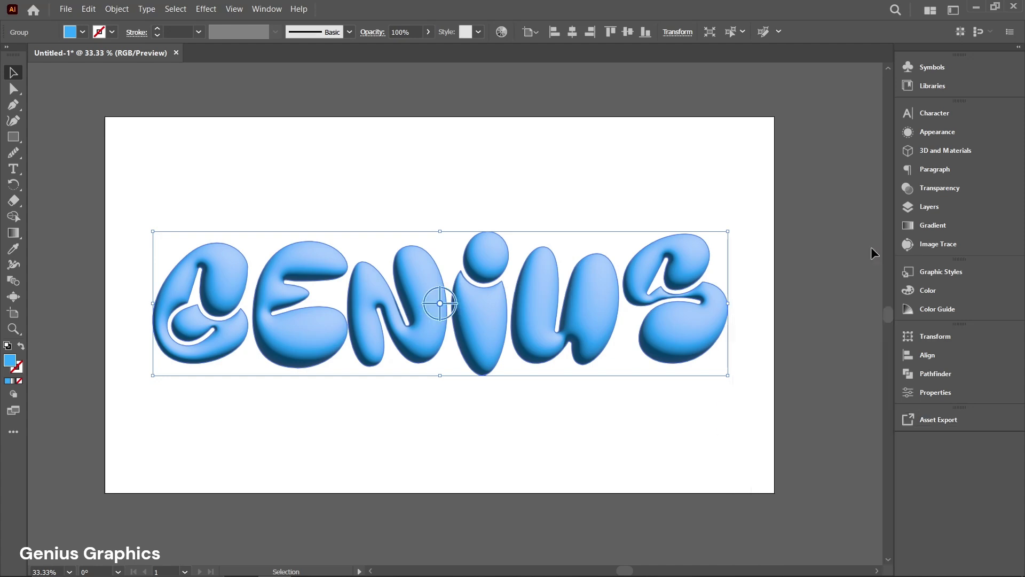
pyautogui.click(932, 150)
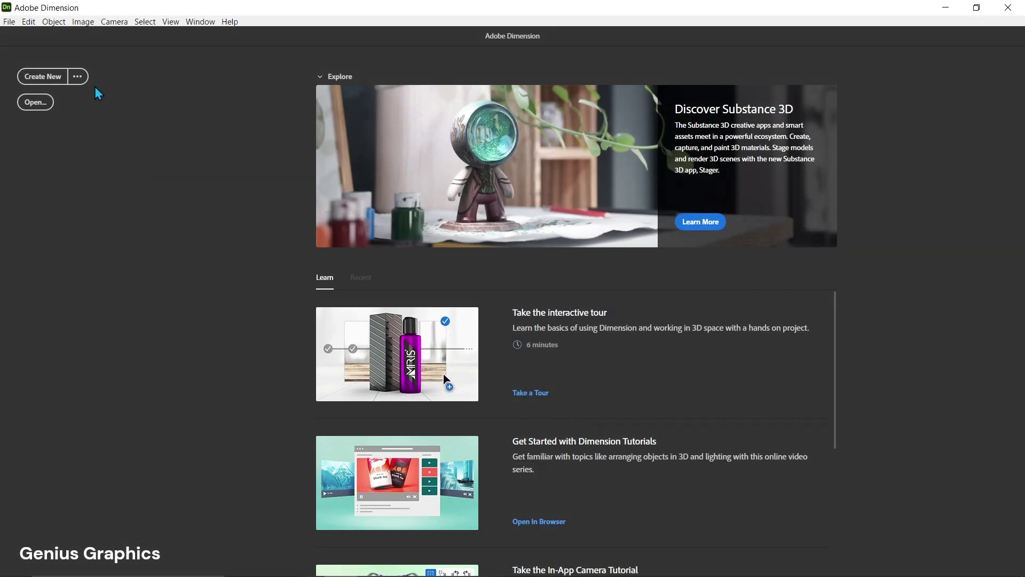
# - Create a new Untitled 1920 x 1080 px scene at 200 pixels/inch
pyautogui.click(81, 81)
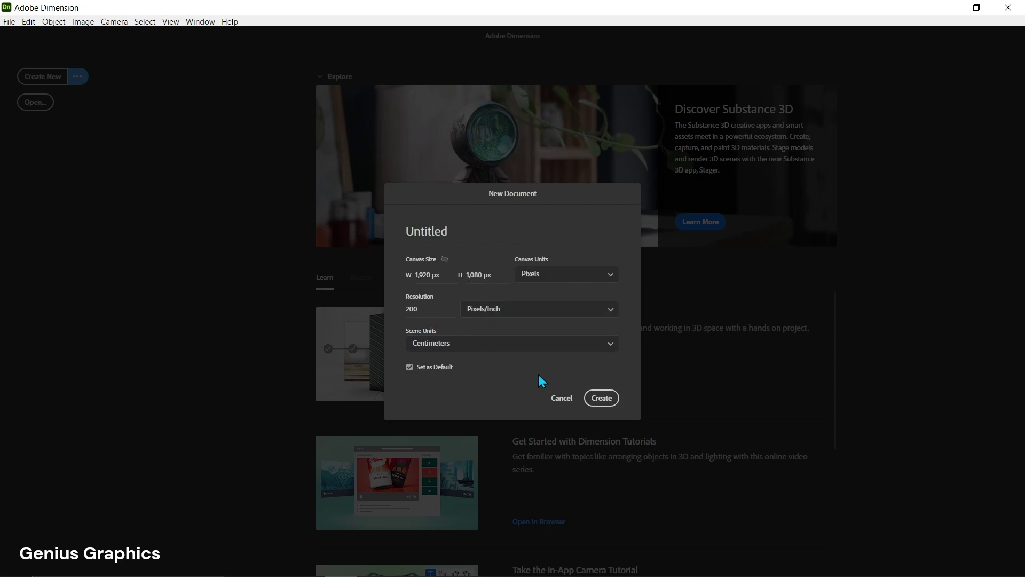
pyautogui.click(602, 405)
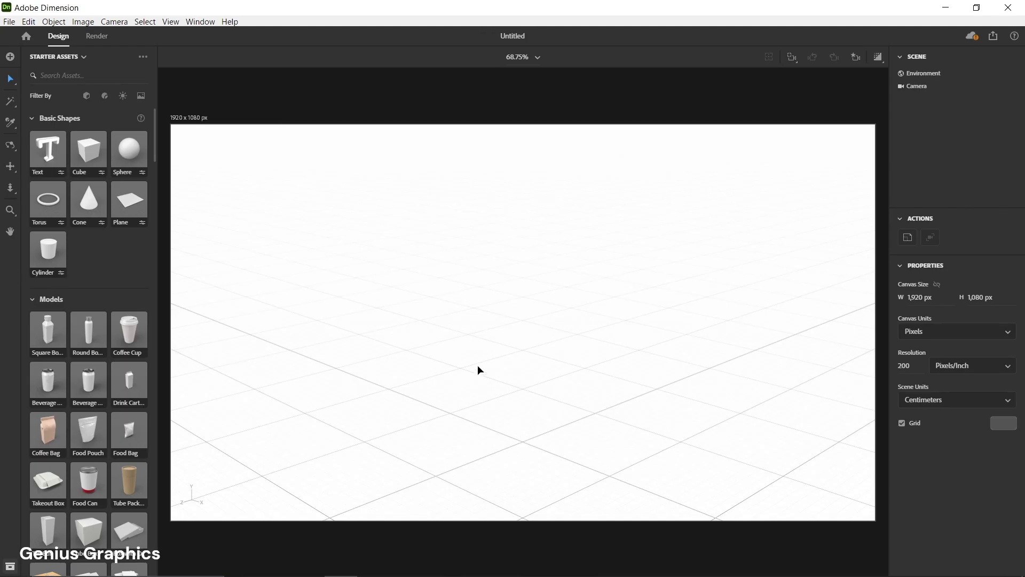
pyautogui.click(9, 23)
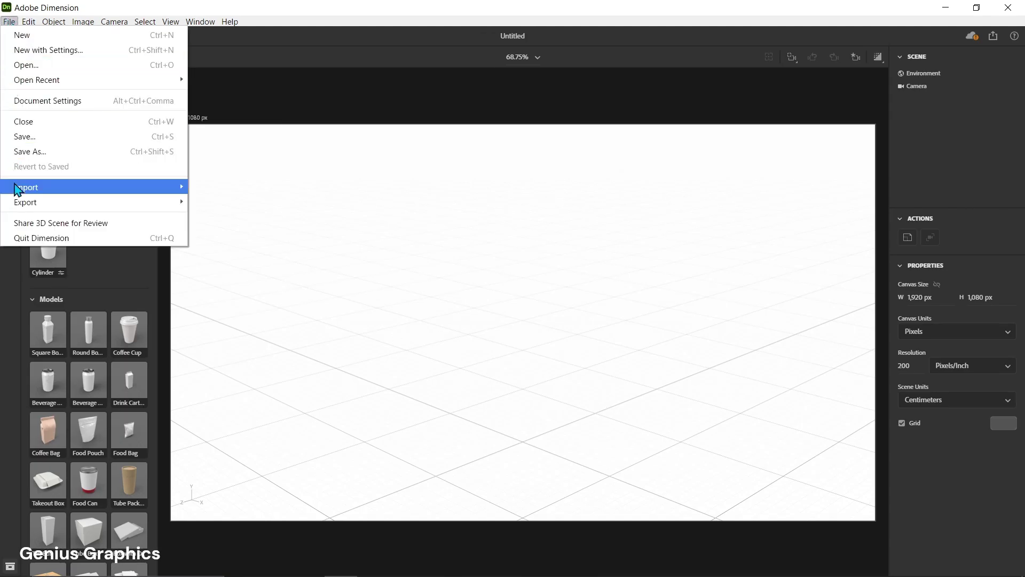
# - Import the exported Asset 1 OBJ model of the GENIUS lettering into the scene
pyautogui.moveTo(17, 190)
pyautogui.click(205, 188)
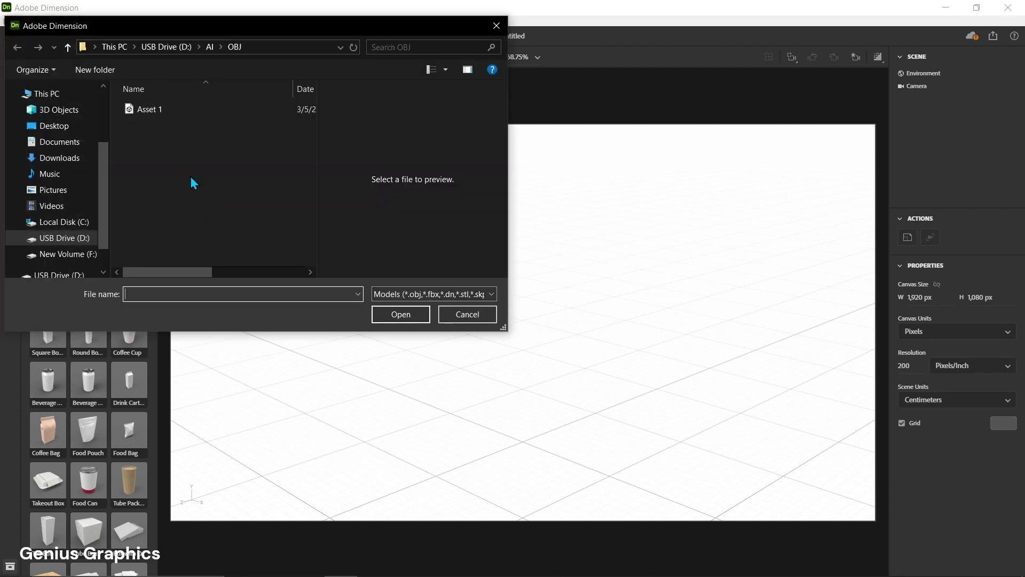
pyautogui.click(149, 111)
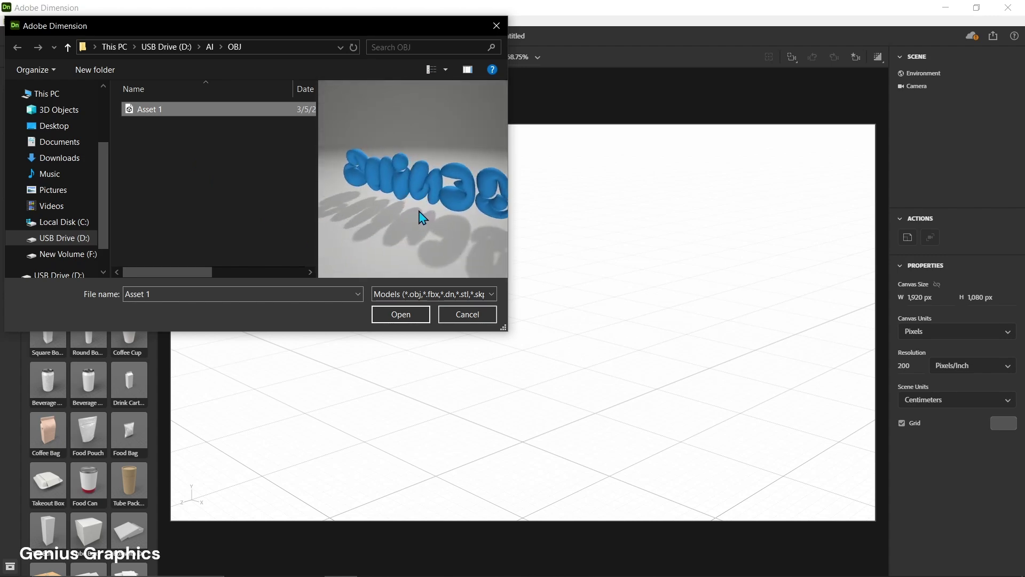
pyautogui.click(401, 314)
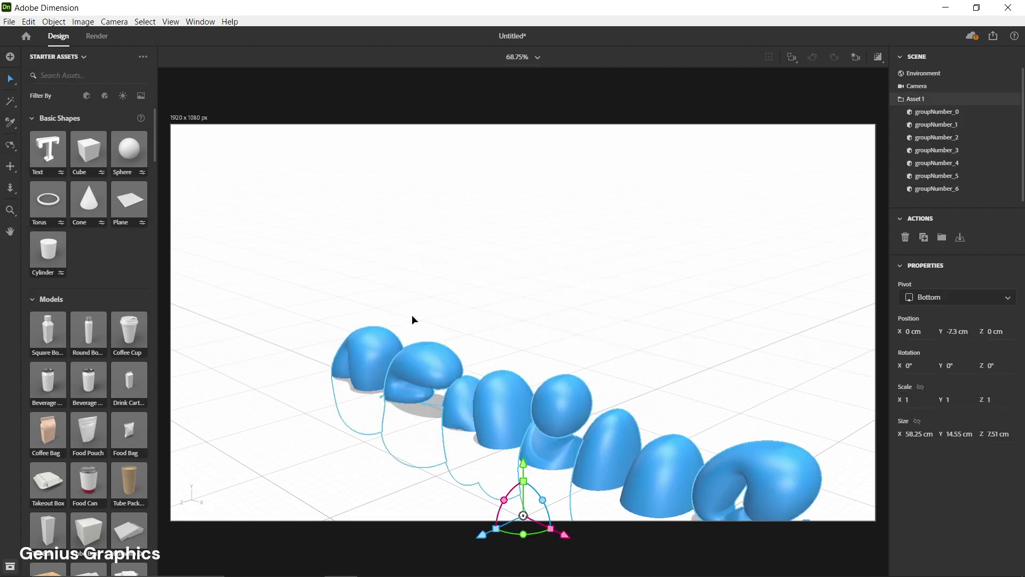
# - Lift the GENIUS letters to Y −0.7 cm, then orbit to a straight front view and dolly in slightly
pyautogui.moveTo(524, 439); pyautogui.dragTo(522, 379)
pyautogui.moveTo(410, 432); pyautogui.dragTo(498, 380)
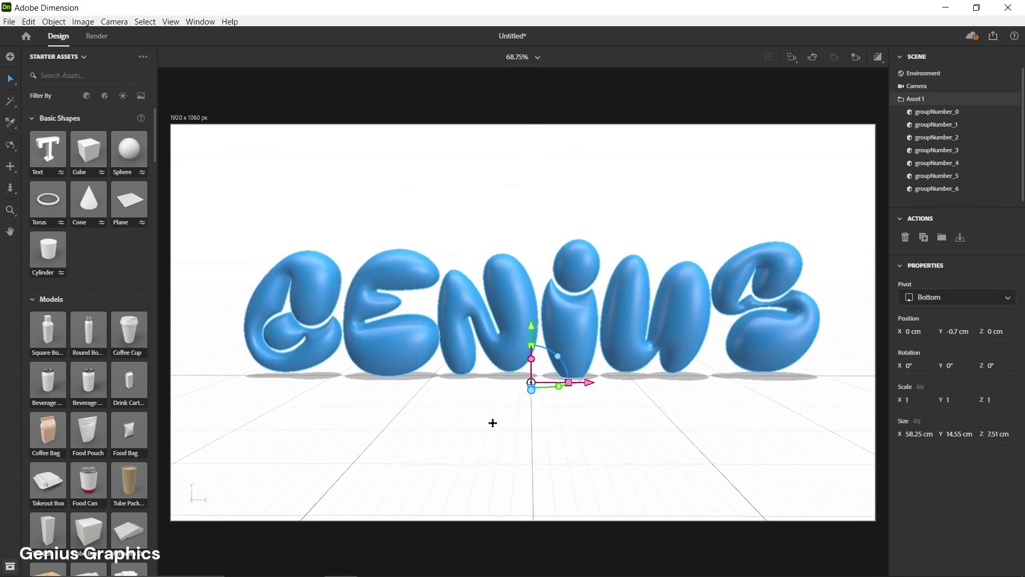
pyautogui.scroll(1, 492, 422)
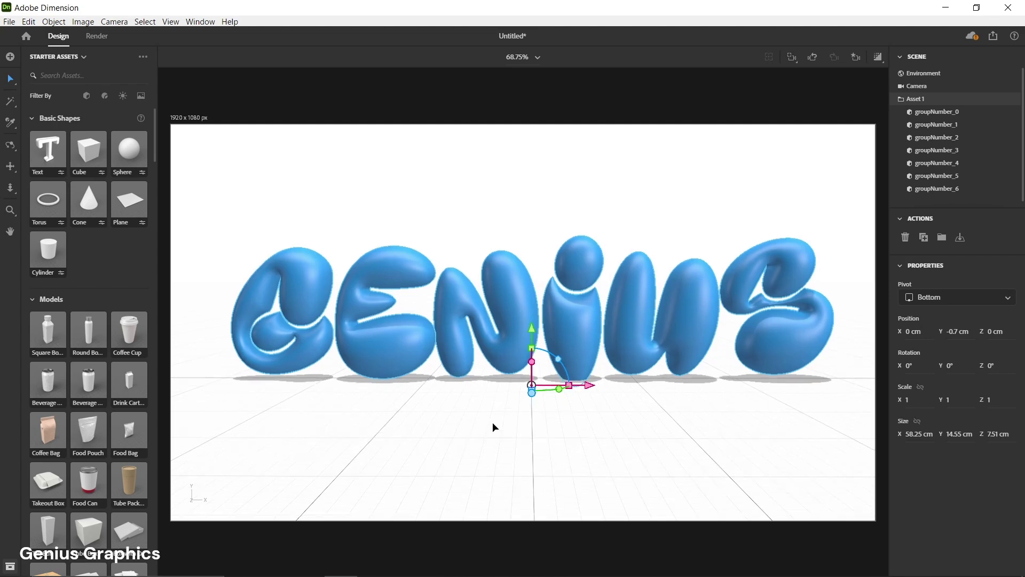
# - Apply the Adobe Standard Metal material to the letters and select all seven groupNumber parts
pyautogui.click(31, 303)
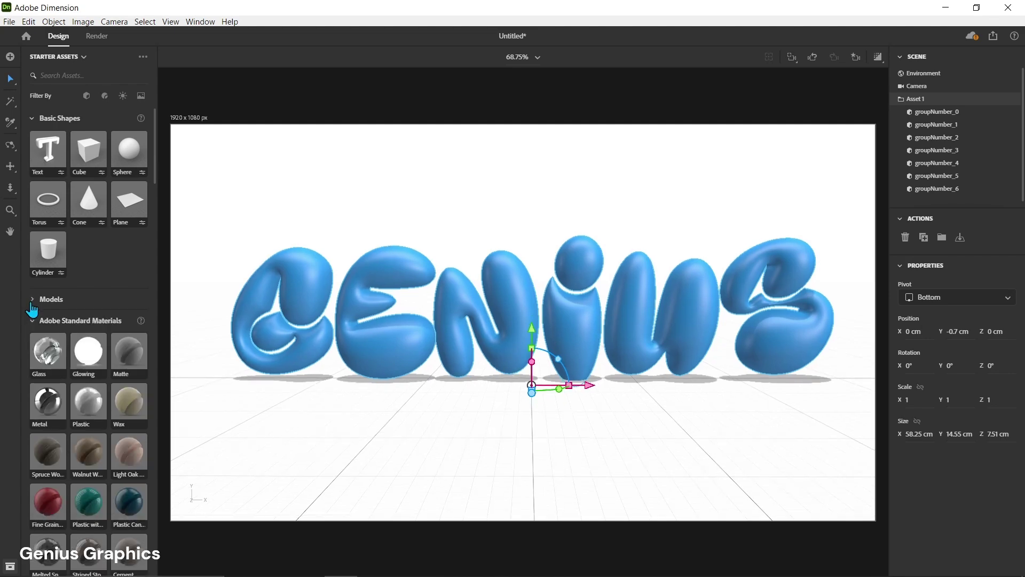
pyautogui.click(40, 404)
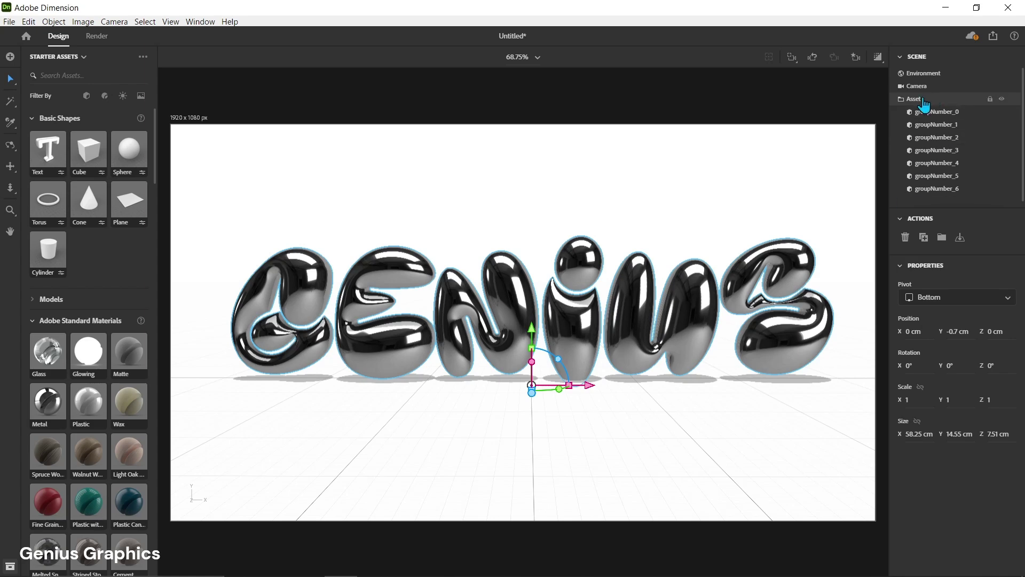
pyautogui.click(928, 115)
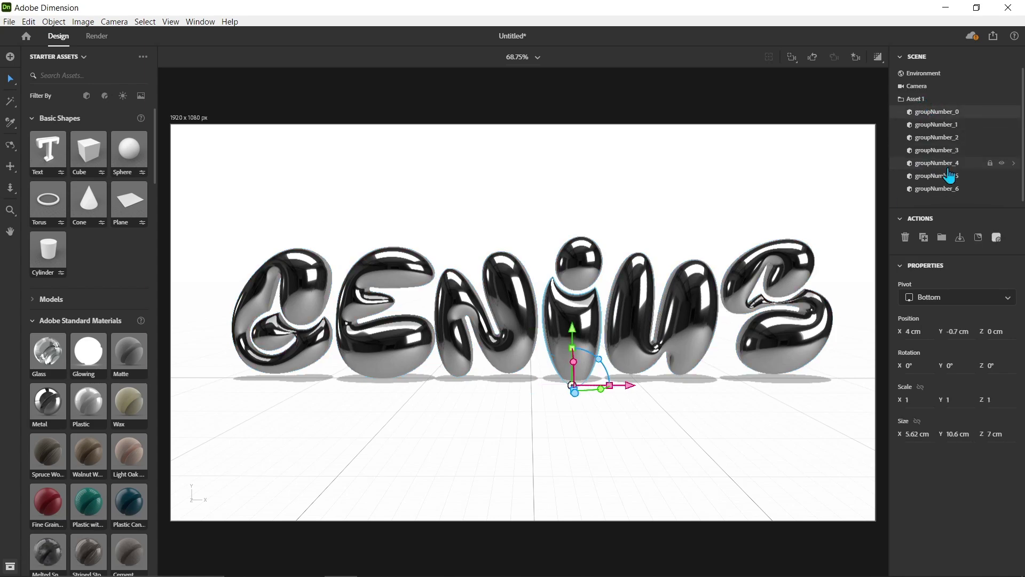
pyautogui.keyDown('shift'); pyautogui.click(950, 191); pyautogui.keyUp('shift')
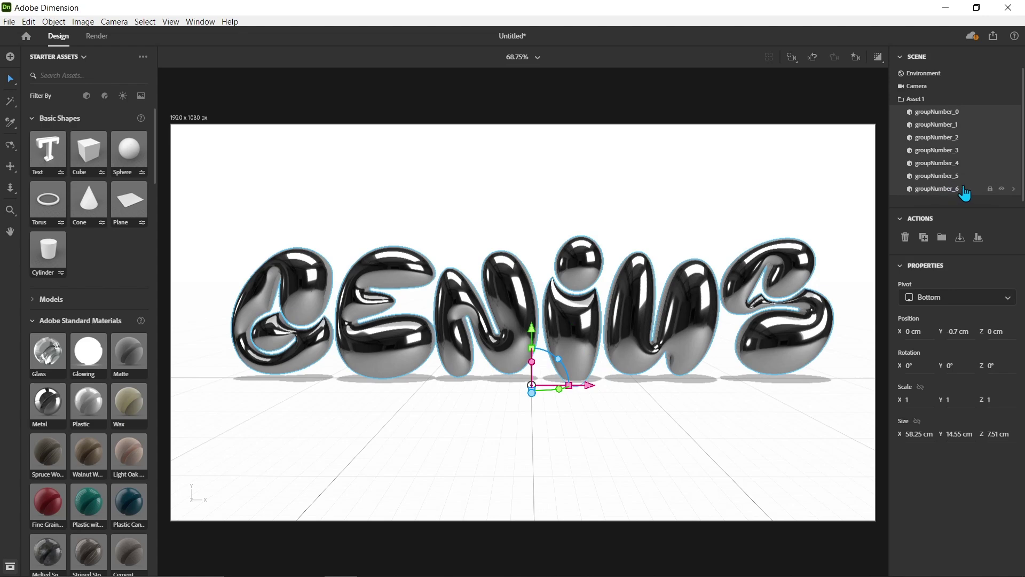
# - Tint the Metal material's base colour light cyan blue, RGB 130, 212, 237
pyautogui.click(1014, 190)
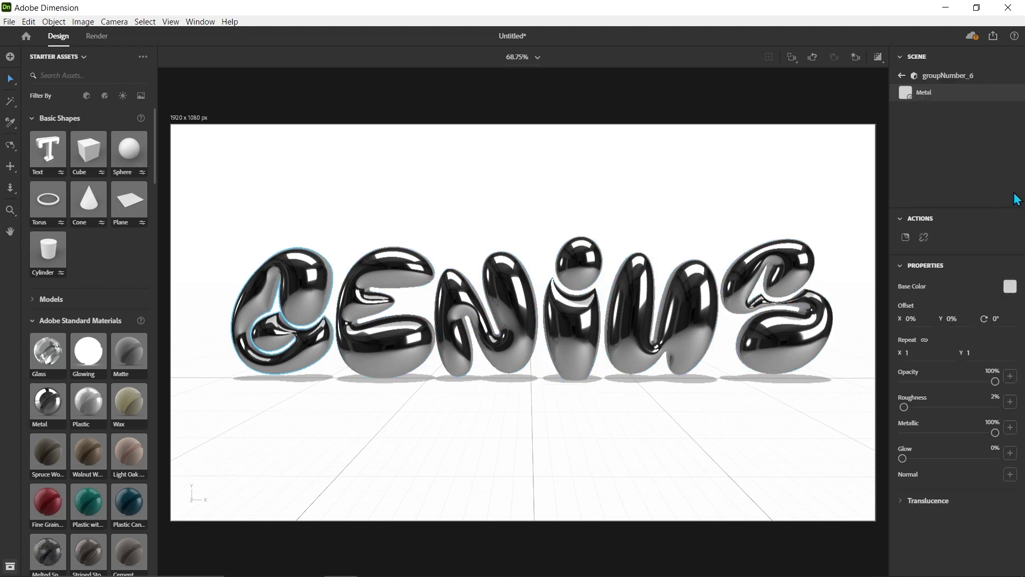
pyautogui.click(1010, 287)
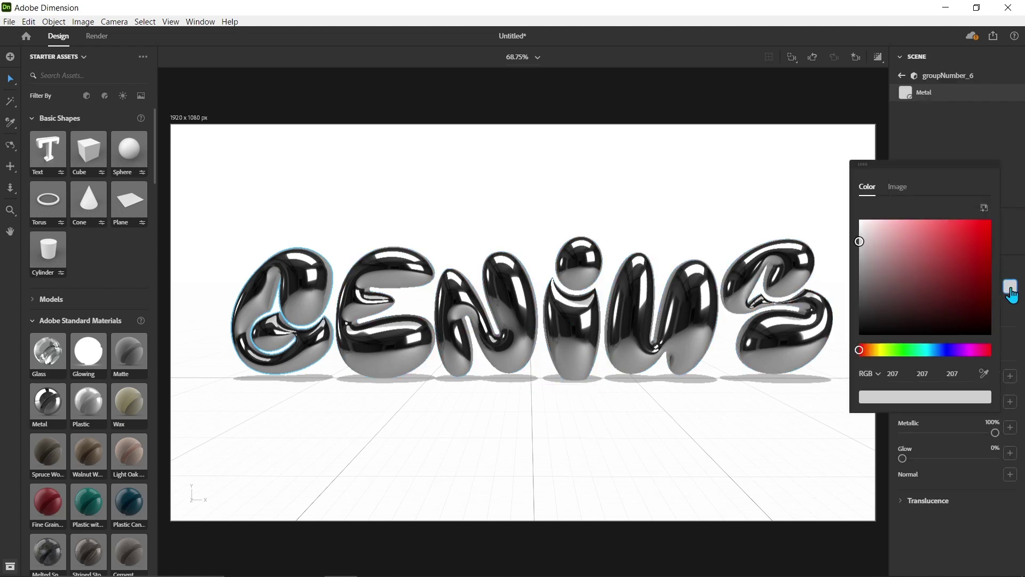
pyautogui.click(929, 350)
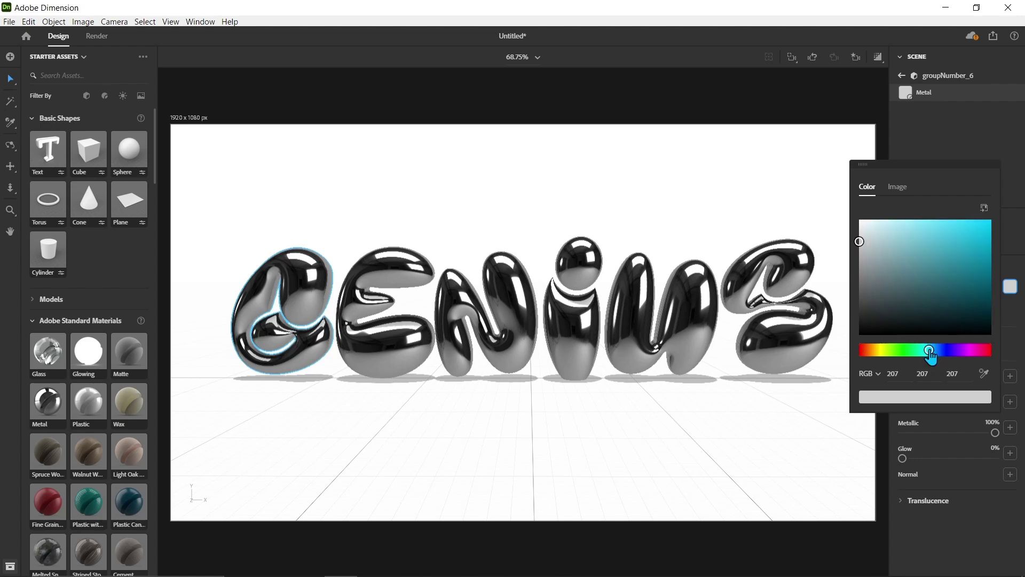
pyautogui.click(919, 228)
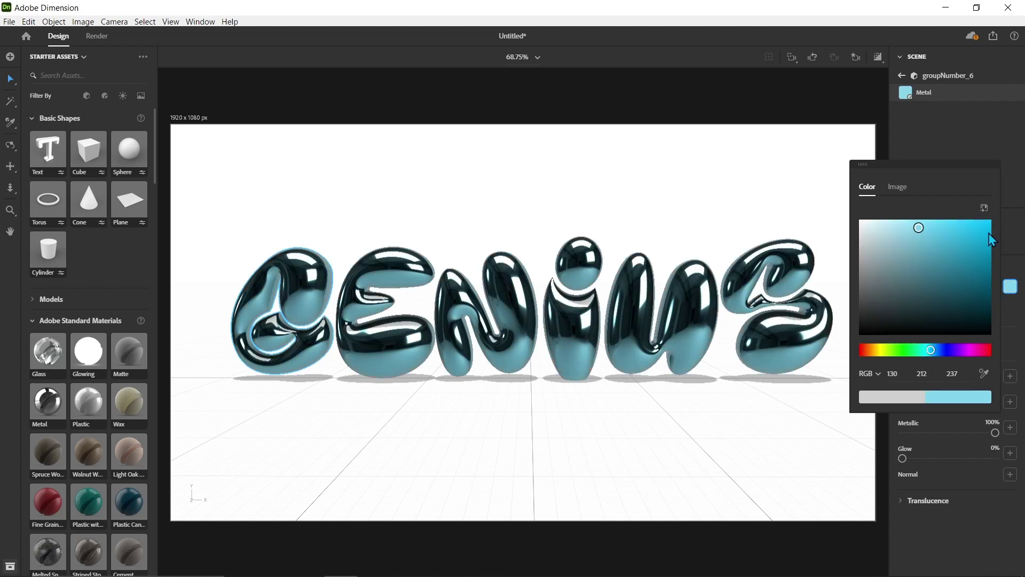
pyautogui.click(1011, 239)
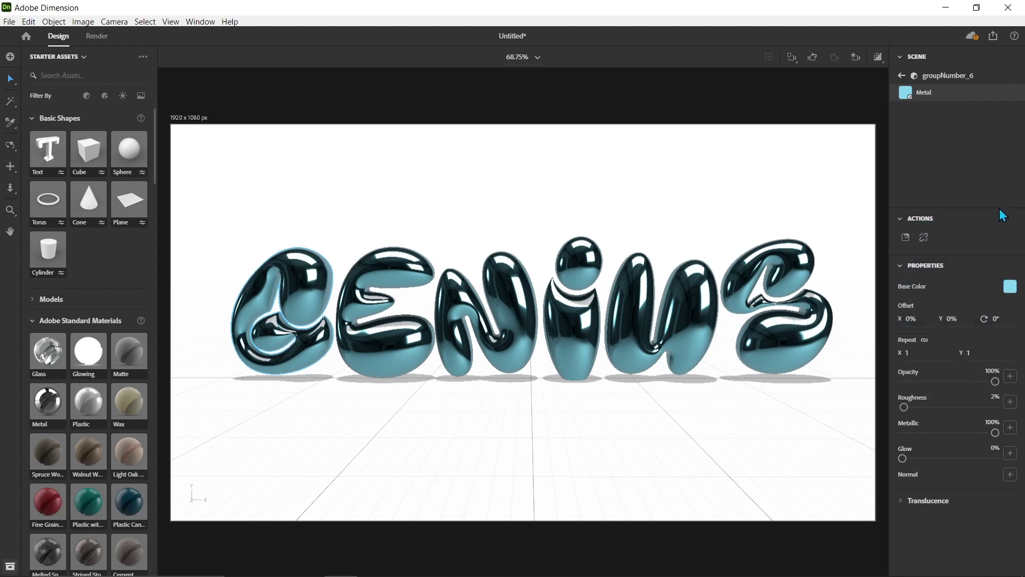
pyautogui.click(902, 76)
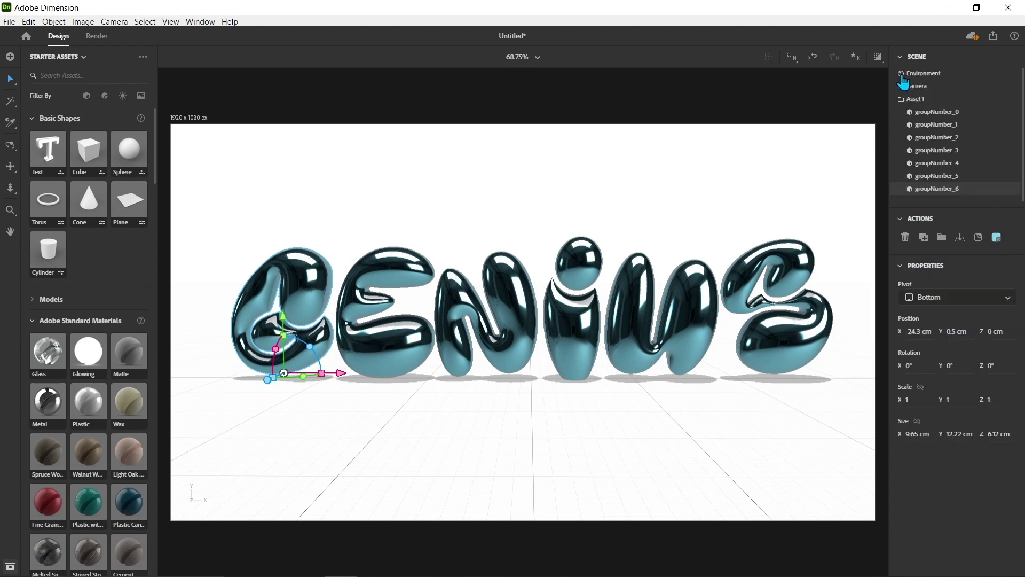
# - Set the Environment background colour to dark navy RGB 30, 50, 69 and reselect the GENIUS asset
pyautogui.click(914, 78)
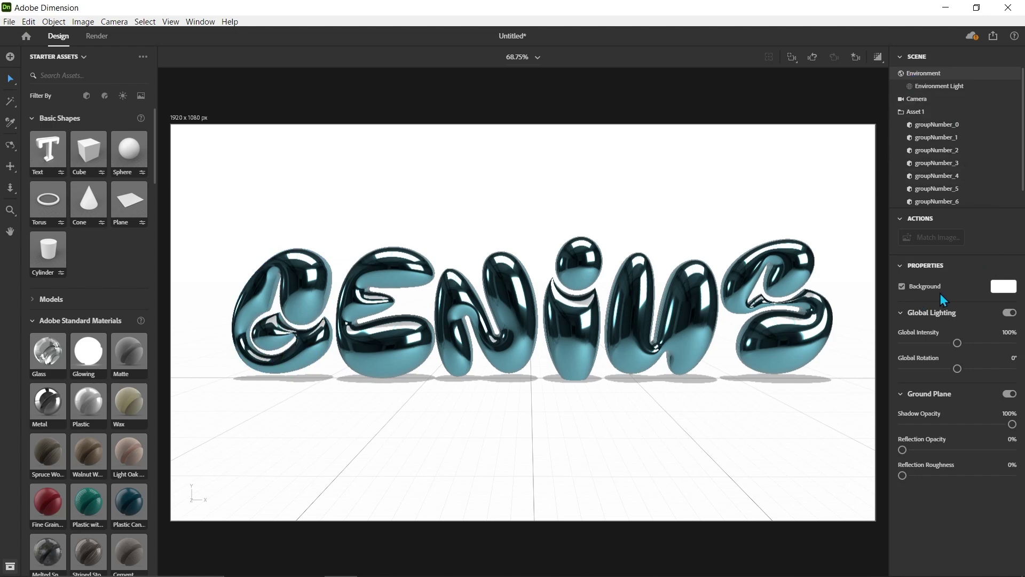
pyautogui.click(1001, 293)
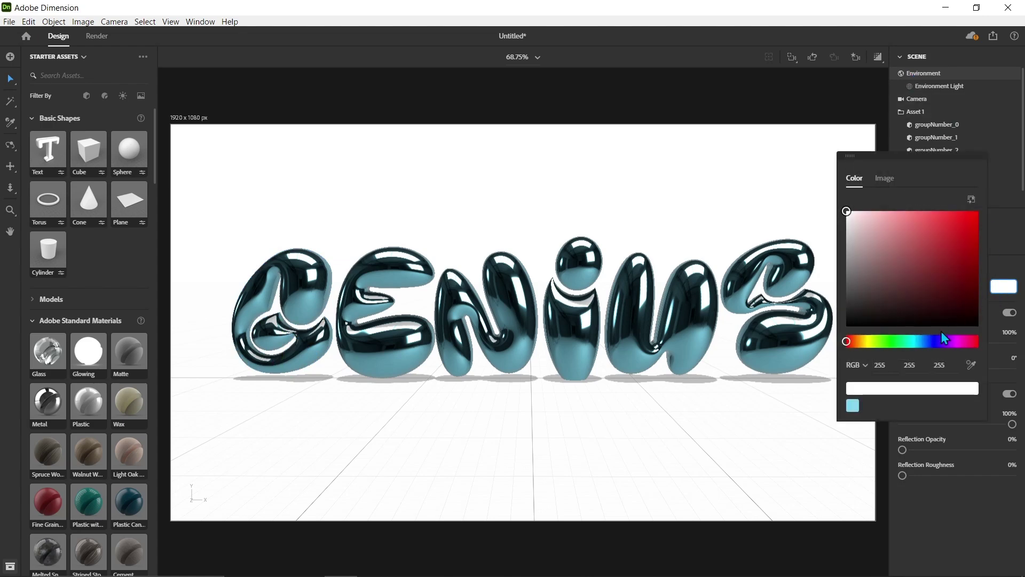
pyautogui.click(924, 342)
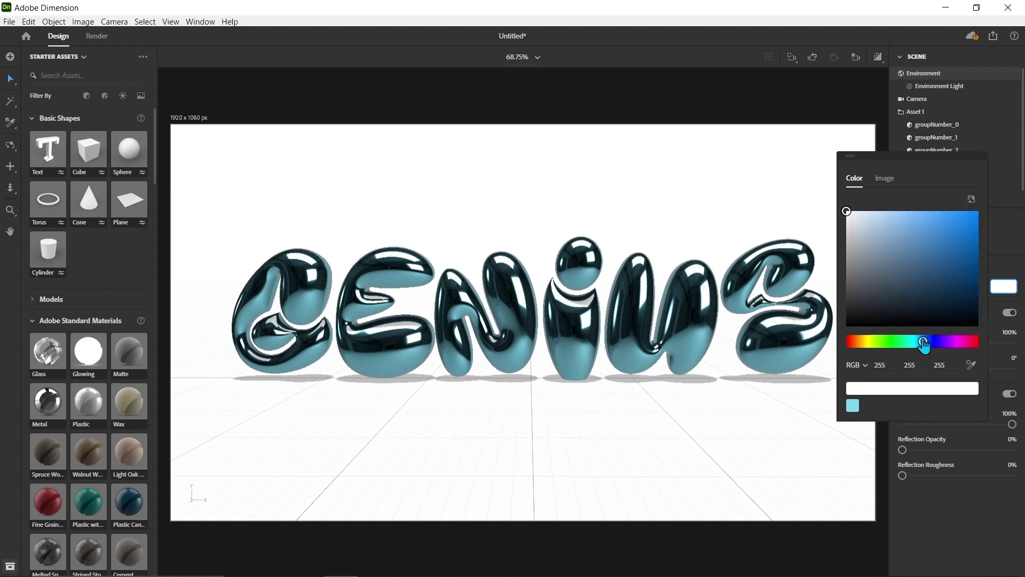
pyautogui.click(921, 295)
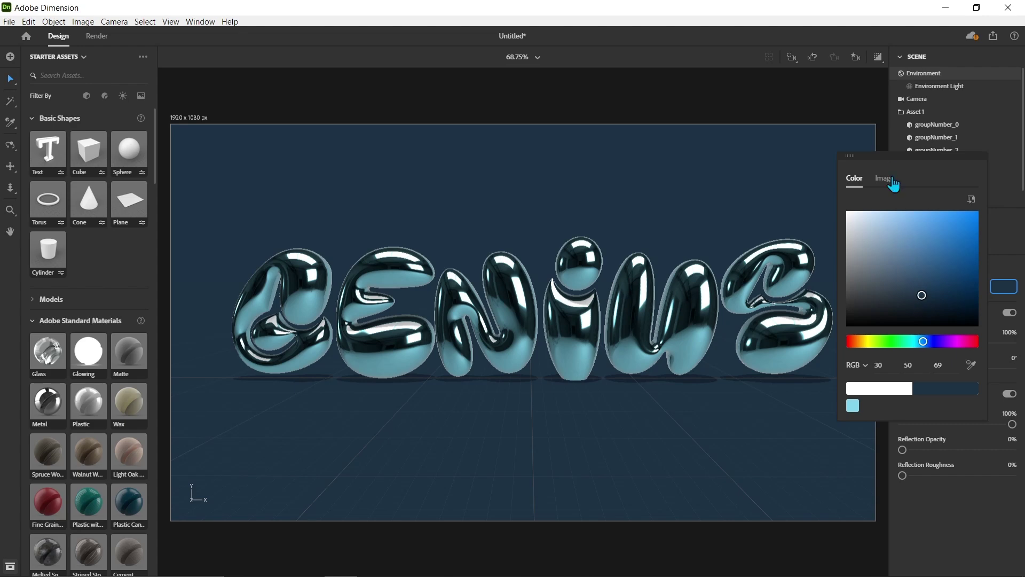
pyautogui.click(878, 63)
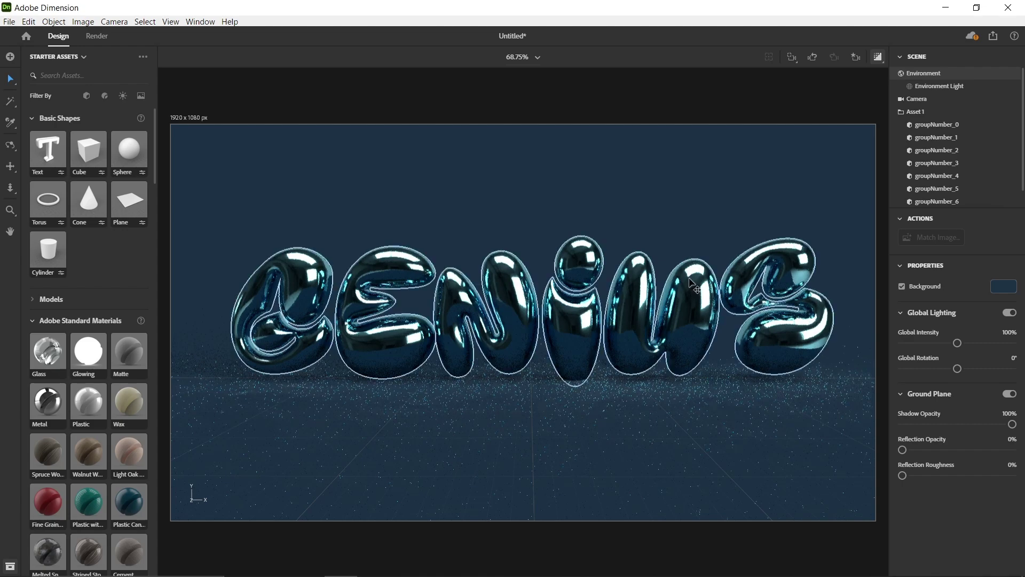
pyautogui.click(593, 342)
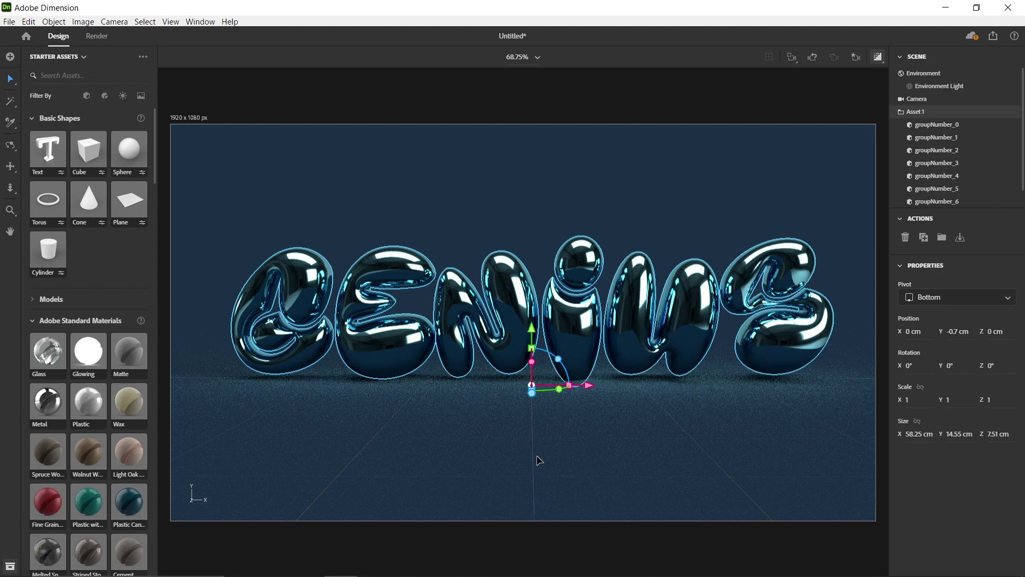
# - Snap the letters onto the floor and open the shared Metal material of all letter parts
pyautogui.moveTo(534, 335); pyautogui.dragTo(533, 328)
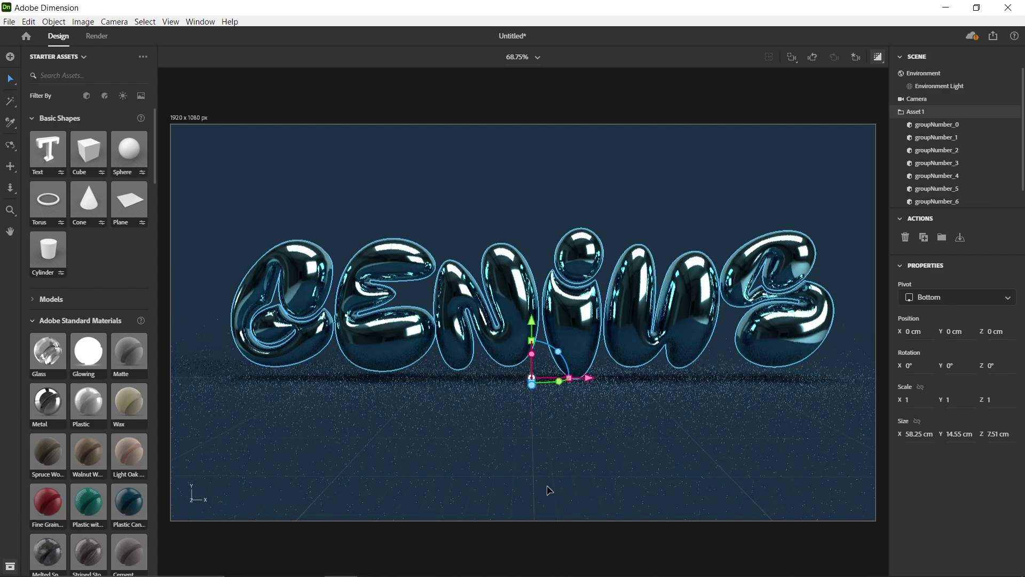
pyautogui.click(970, 125)
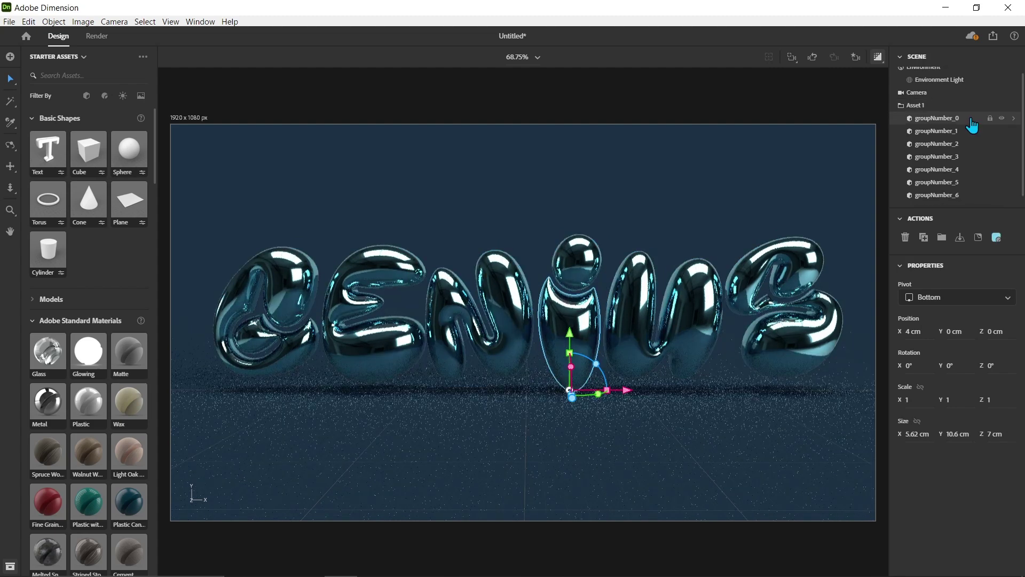
pyautogui.click(973, 196)
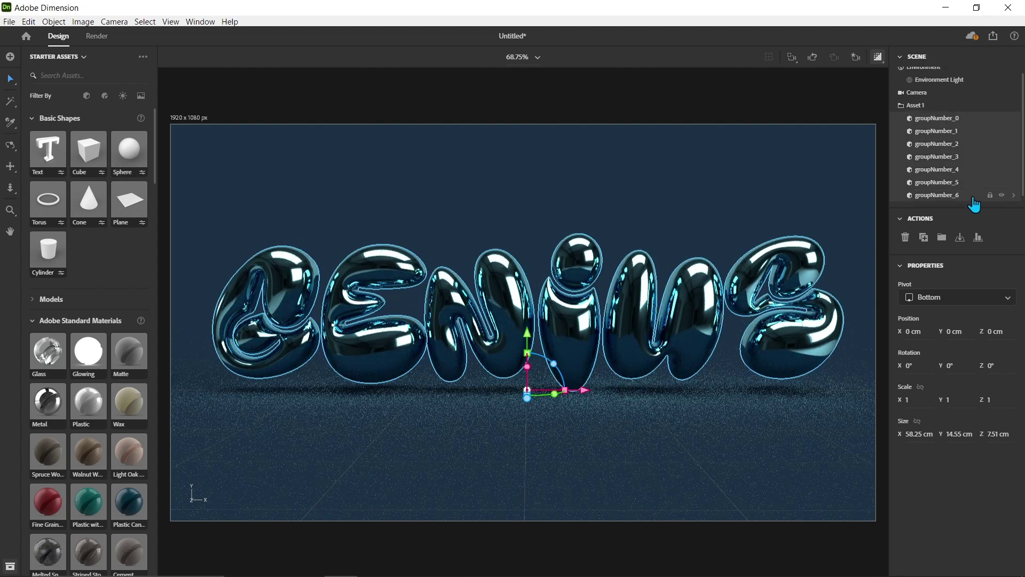
pyautogui.click(1013, 195)
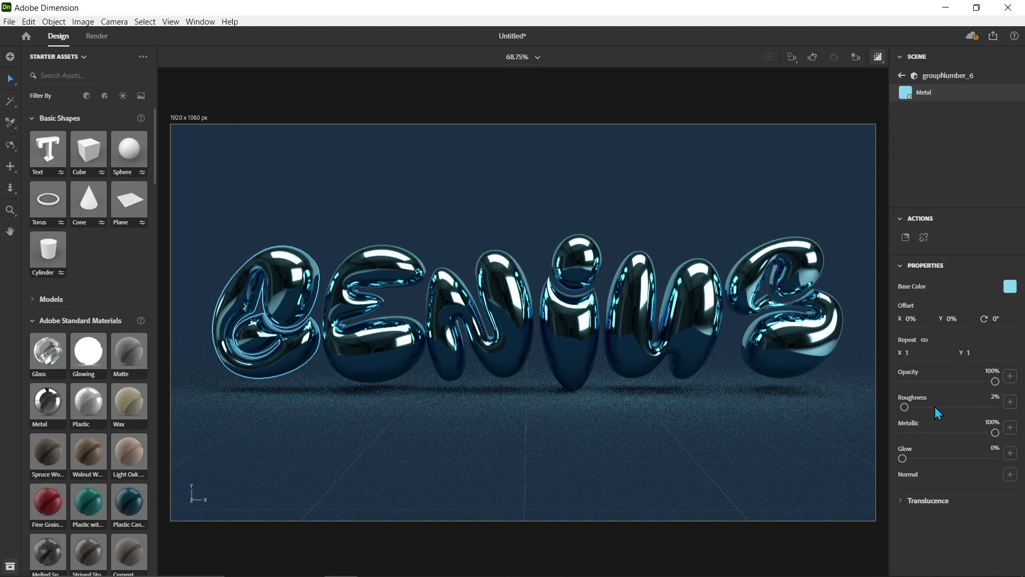
# - Set the Metal roughness to 9% and metallic to 97%, then go to the Render workspace
pyautogui.moveTo(905, 408); pyautogui.dragTo(911, 408)
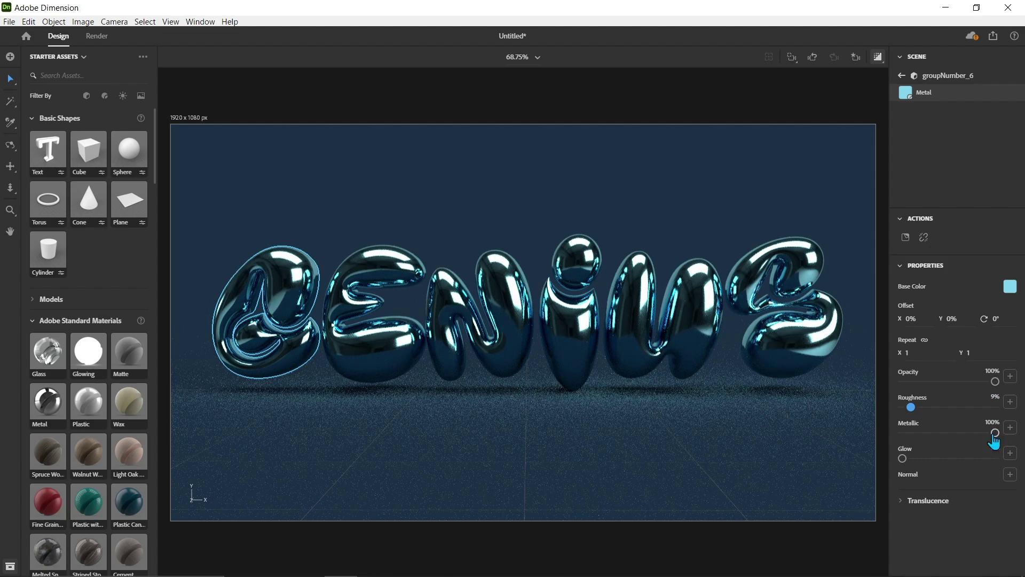
pyautogui.moveTo(995, 433); pyautogui.dragTo(993, 433)
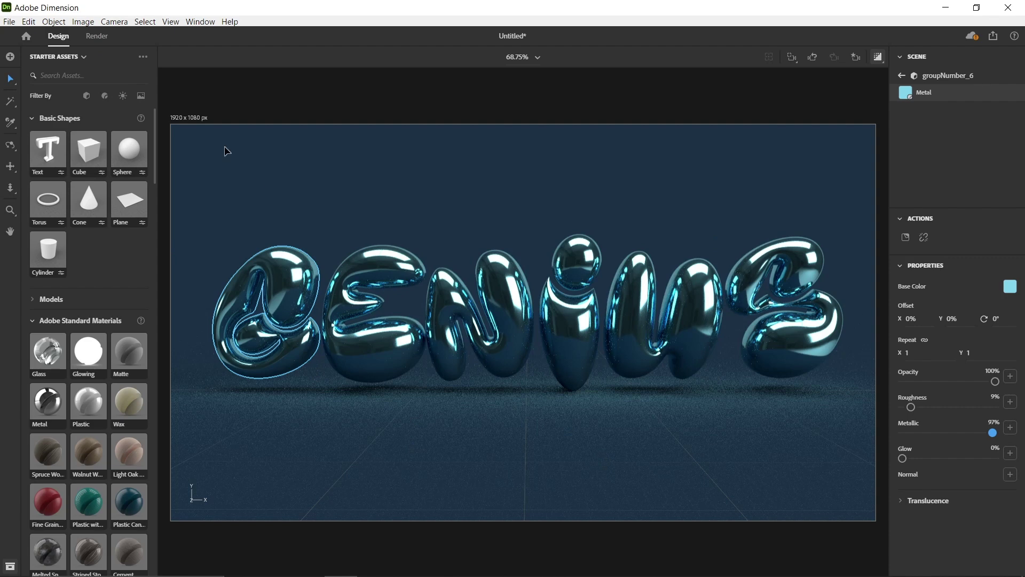
pyautogui.click(97, 39)
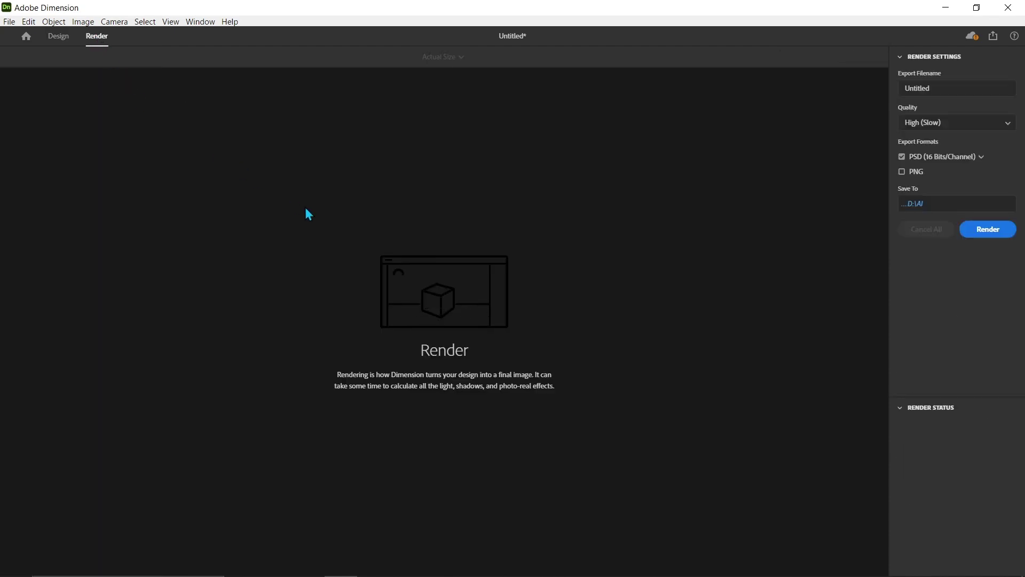
# - Rename the export file name to '3D INFLATE'
pyautogui.doubleClick(917, 88)
pyautogui.moveTo(917, 88); pyautogui.dragTo(880, 104)
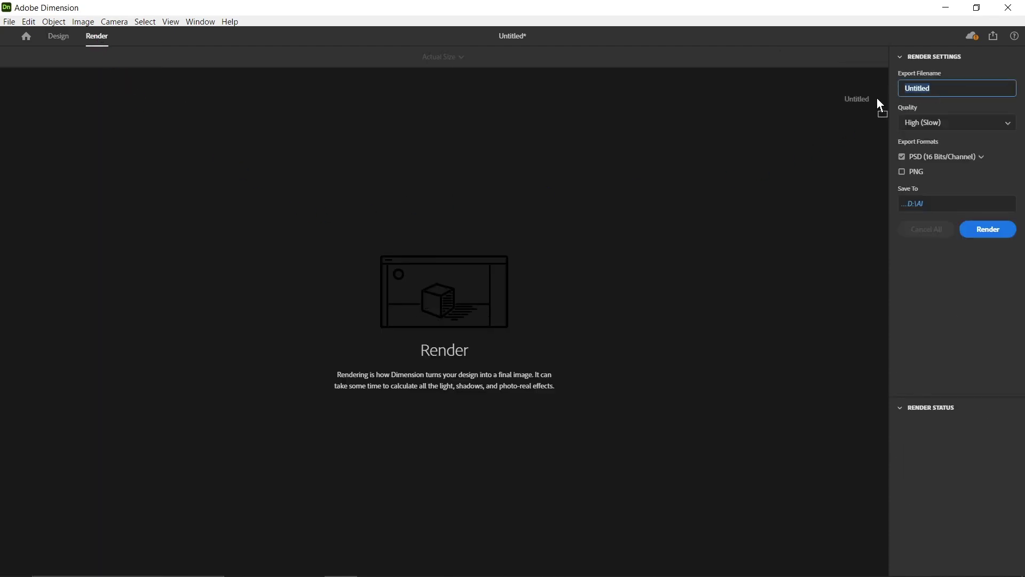
pyautogui.write('aD INFLATE')
# - Render at High (Slow) quality as PNG only, with PSD export turned off
pyautogui.click(937, 124)
pyautogui.click(945, 126)
pyautogui.click(948, 128)
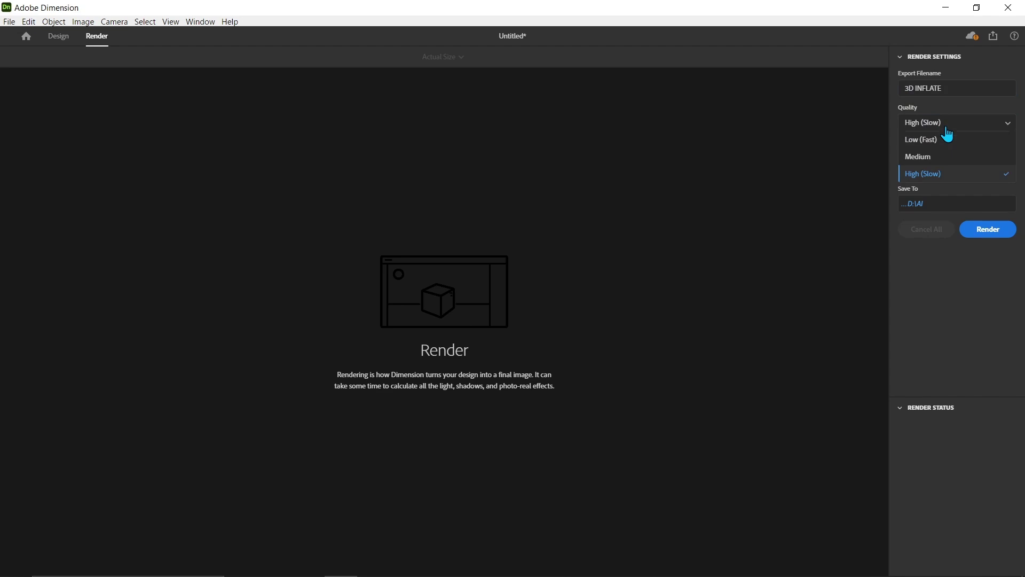
pyautogui.click(945, 180)
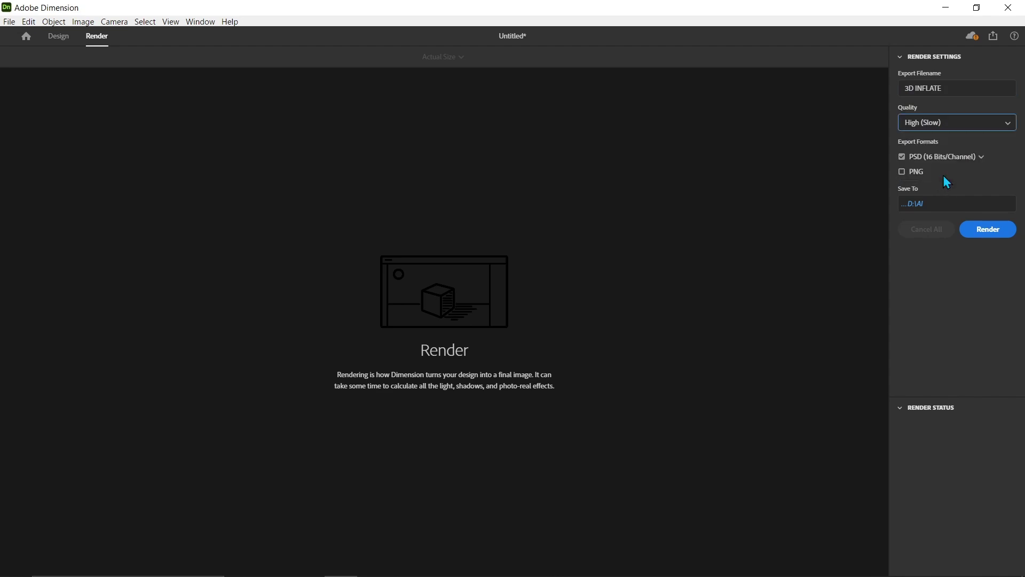
pyautogui.click(903, 158)
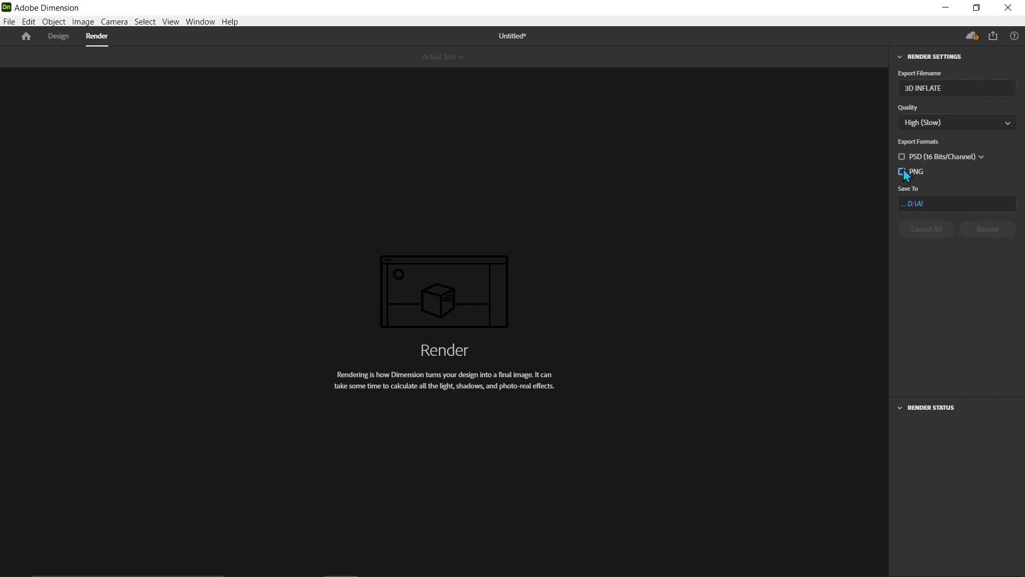
pyautogui.click(902, 171)
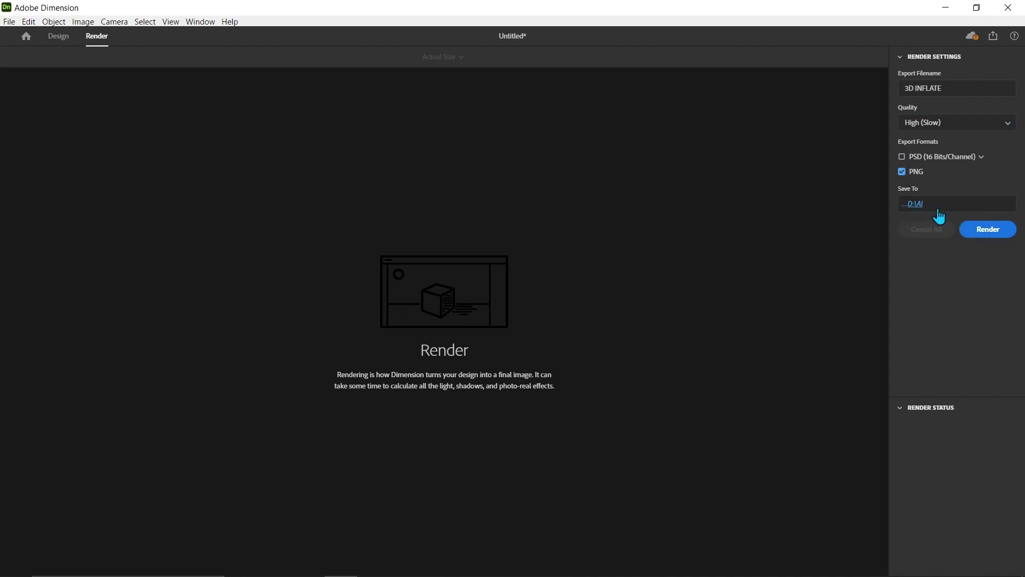
pyautogui.click(990, 232)
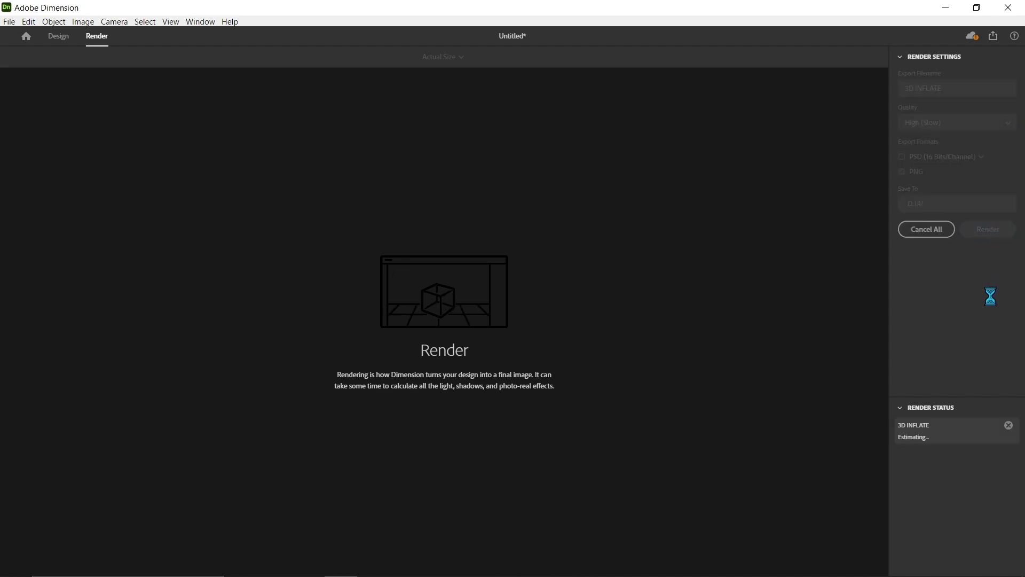